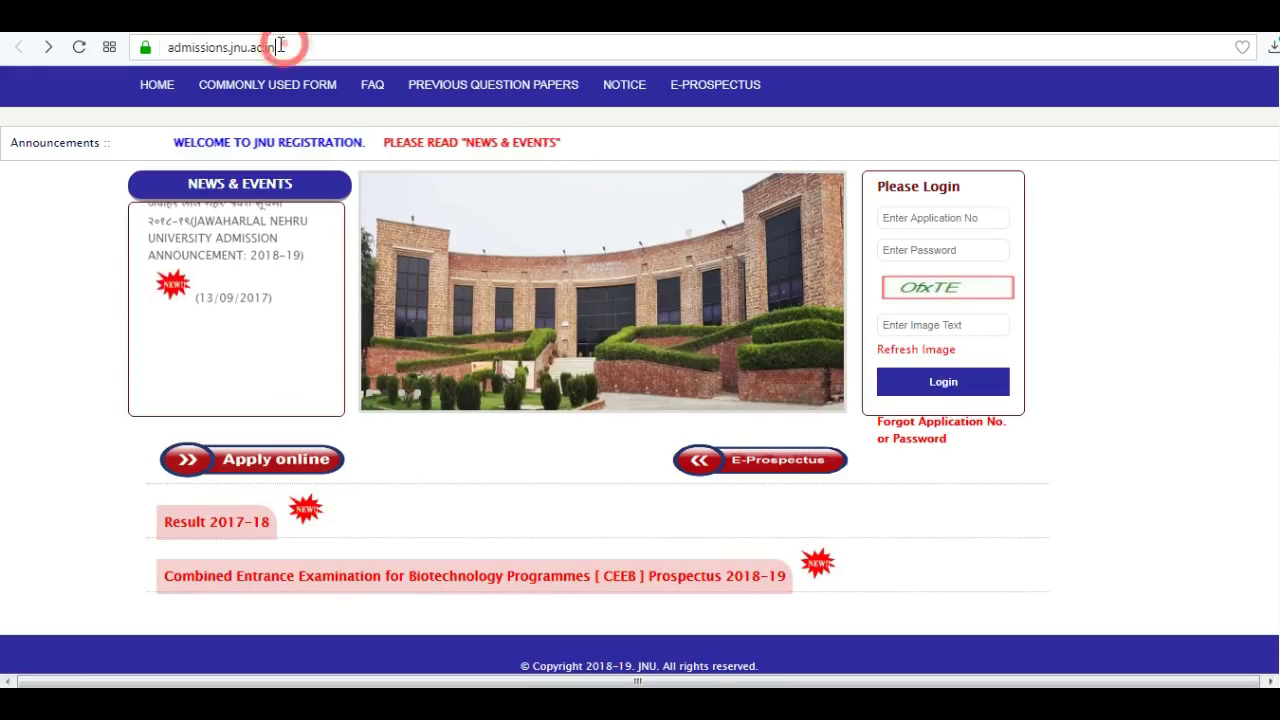
Start an online application and choose the JNUEE examination.
left_click_drag(277, 47, 166, 47)
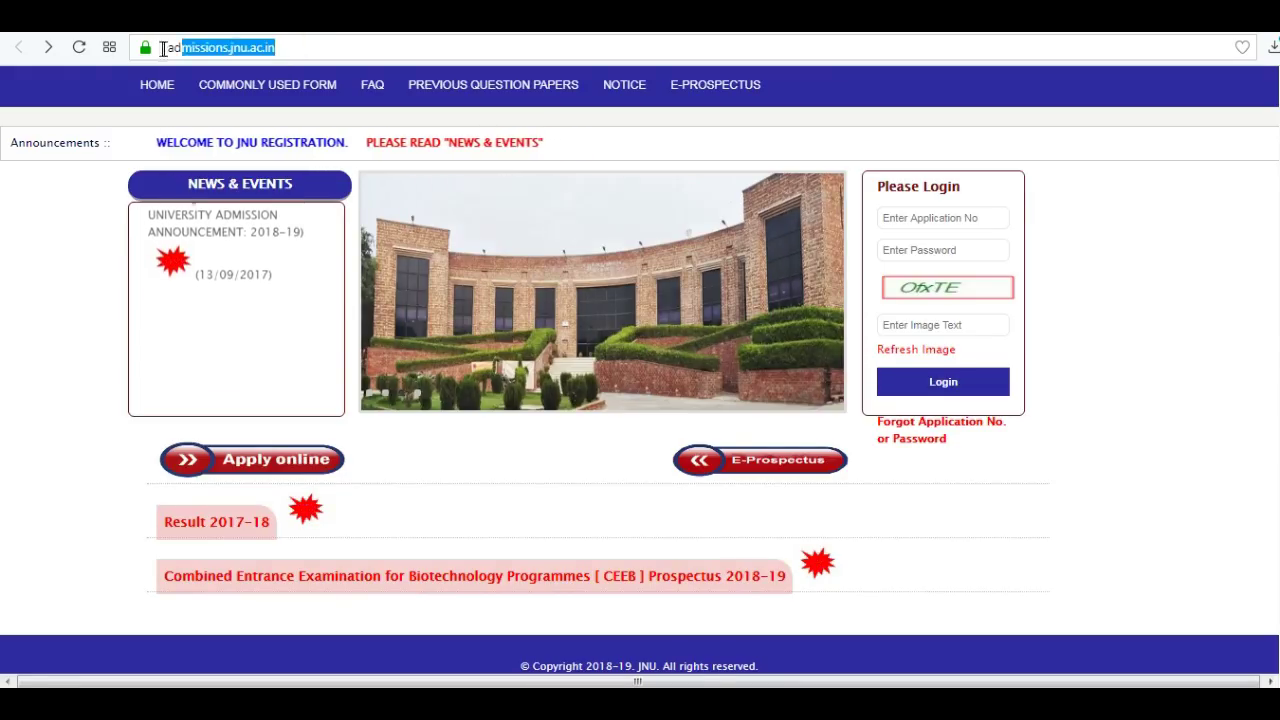
left_click(281, 47)
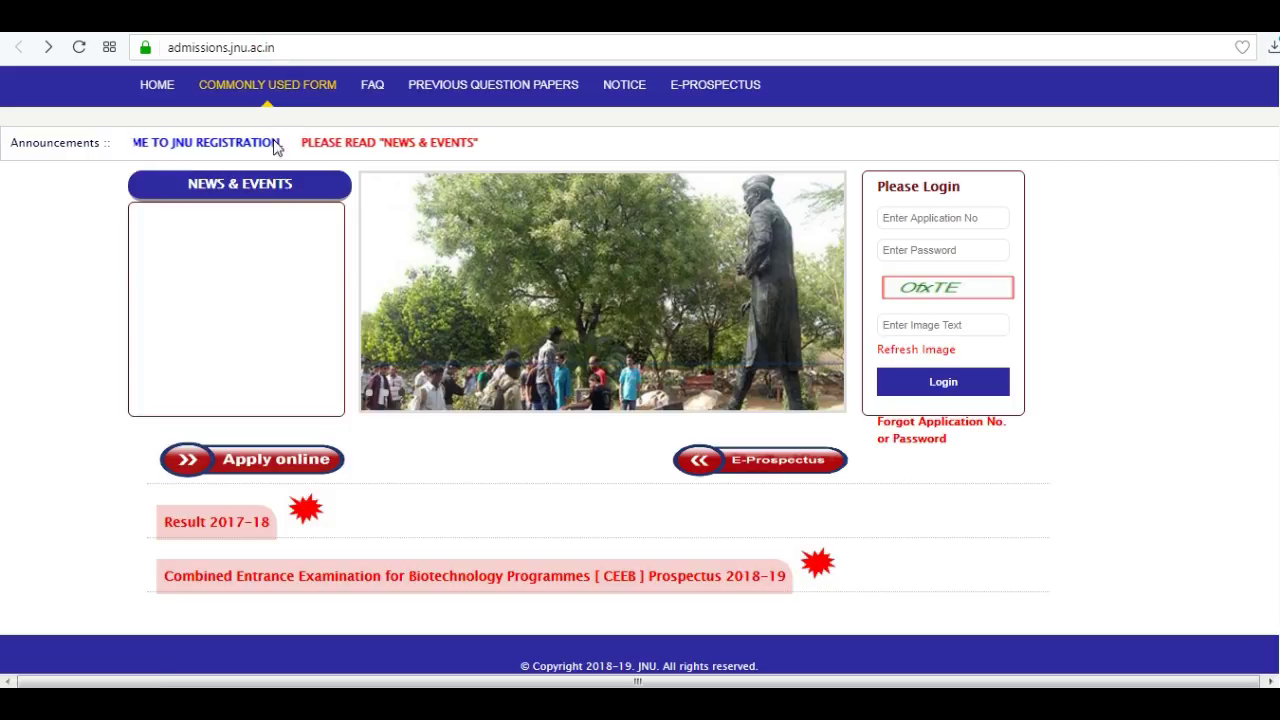
left_click(299, 471)
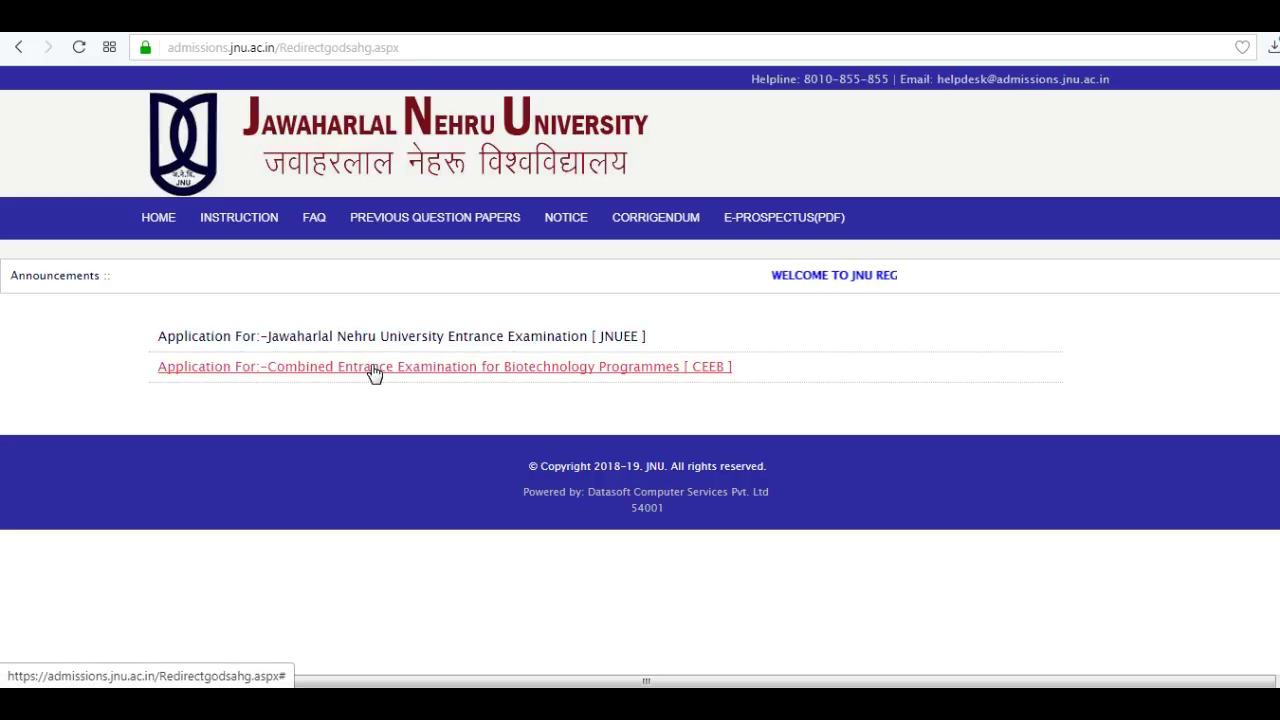
left_click(371, 338)
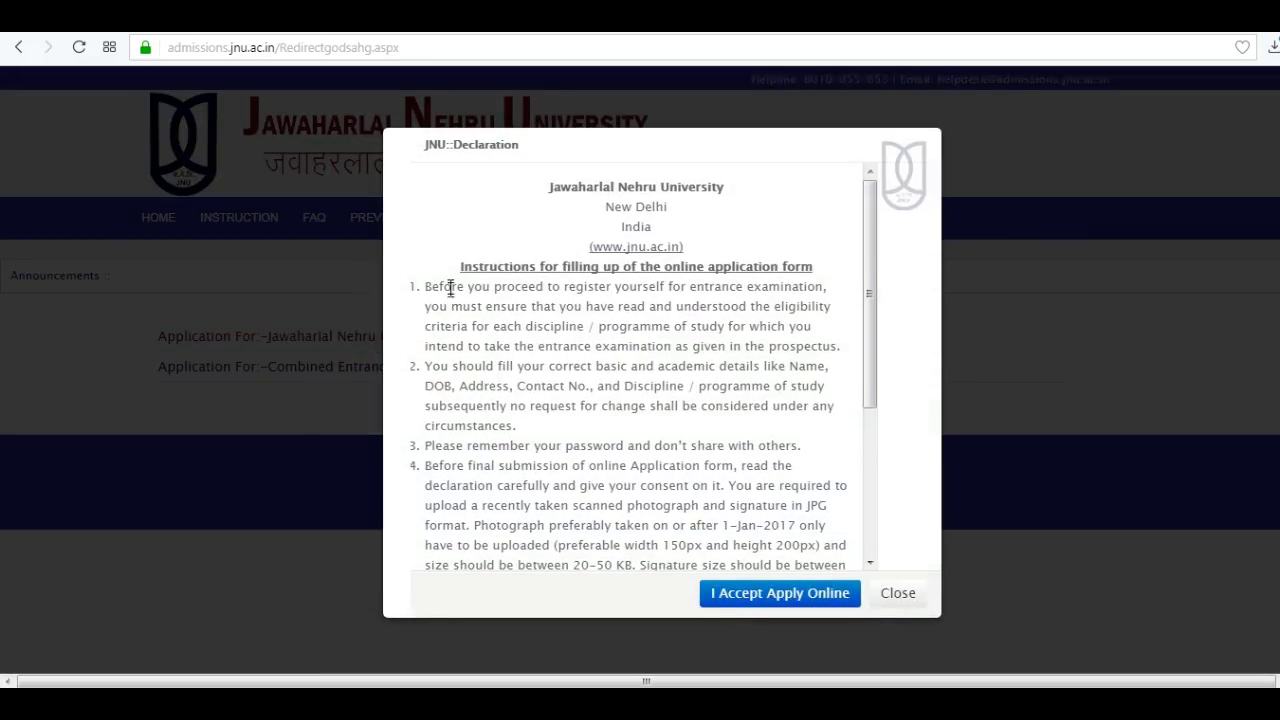
Accept the application declaration to continue to the registration form.
left_click_drag(458, 268, 814, 267)
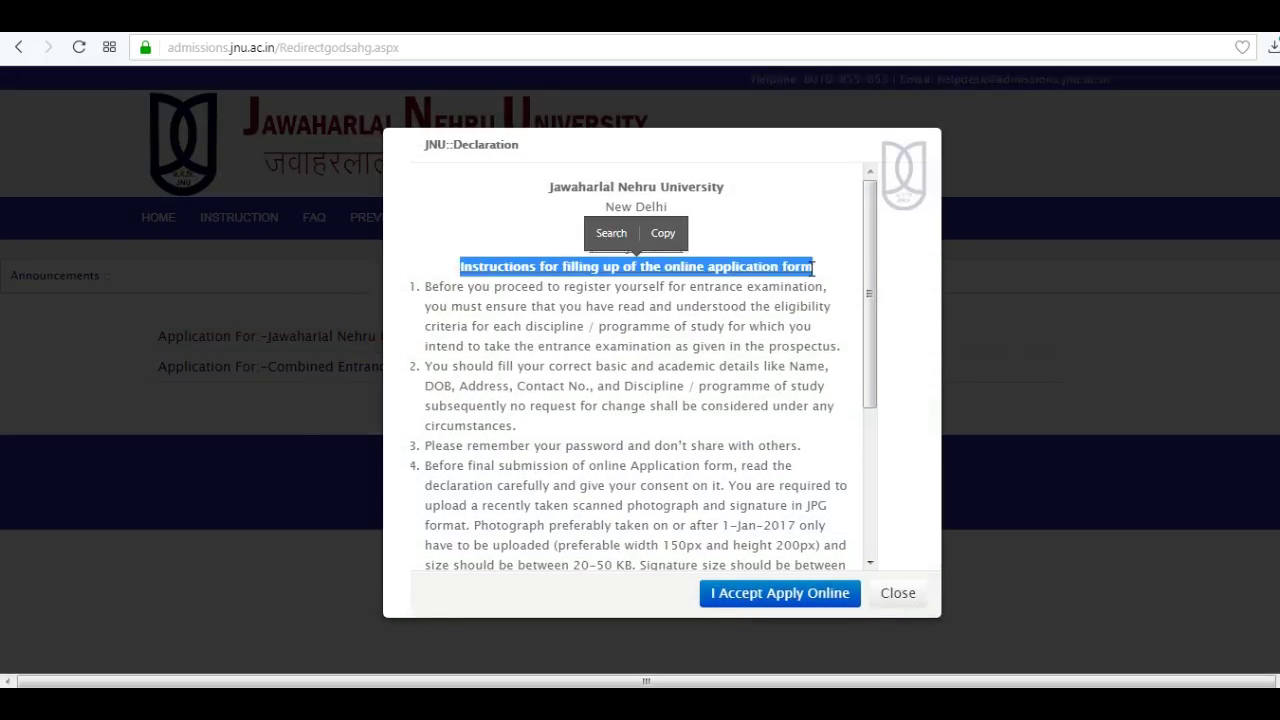
left_click(814, 268)
left_click_drag(880, 403, 872, 555)
left_click(784, 595)
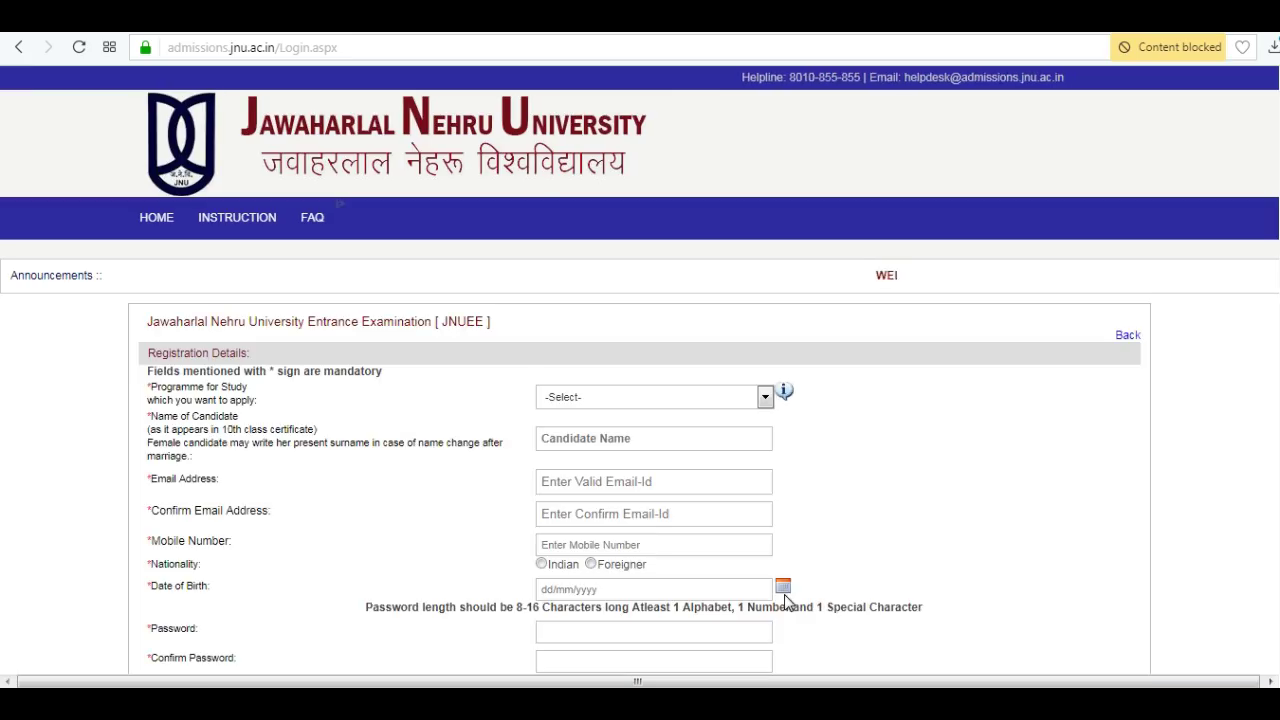
Choose B.A(Hons)1st Year as the programme and enter the candidate's full name.
left_click(765, 399)
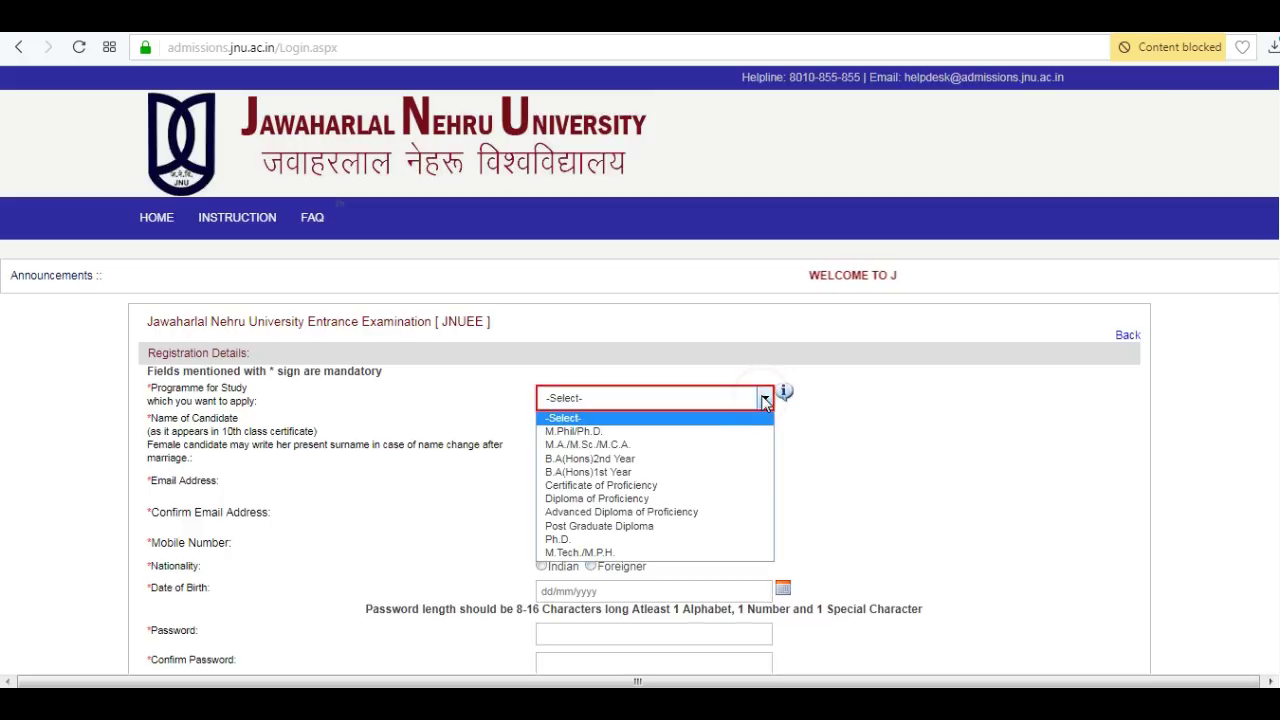
left_click(608, 472)
left_click(657, 438)
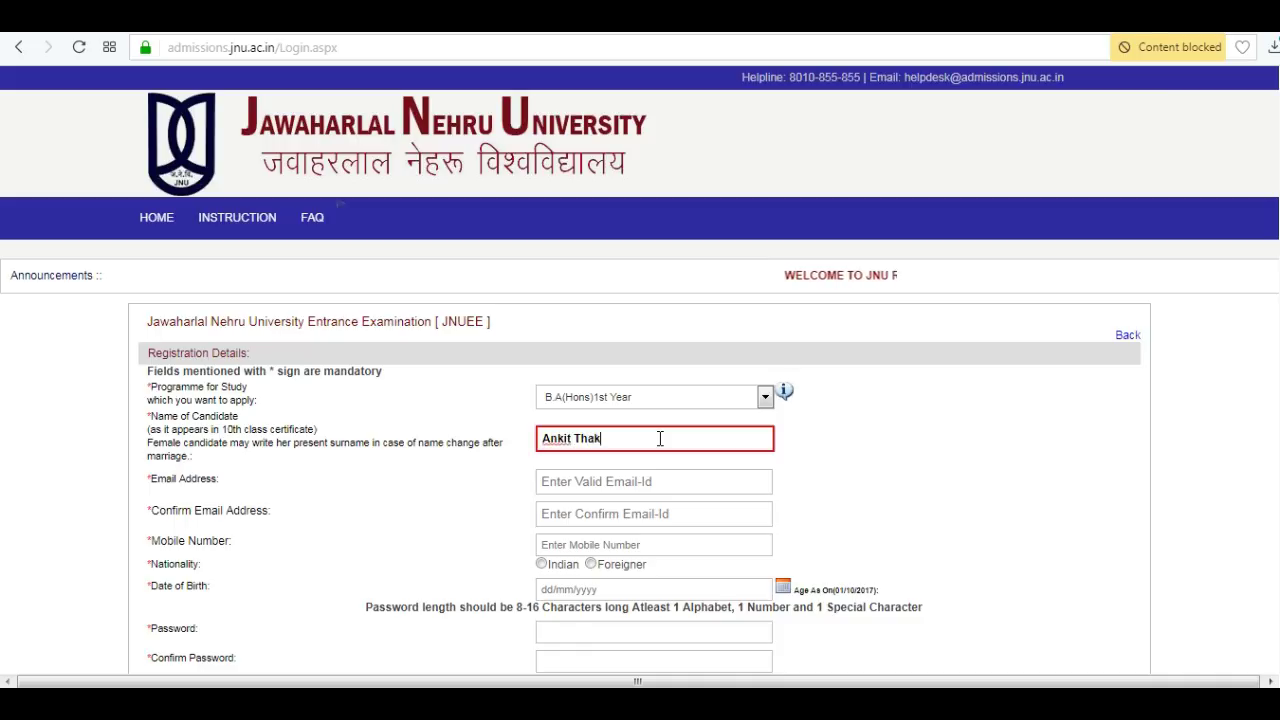
Enter and confirm the candidate's e-mail, add the mobile number, and set nationality to Indian.
key("Tab")
scroll(0, 590, "down", 2)
key("Tab")
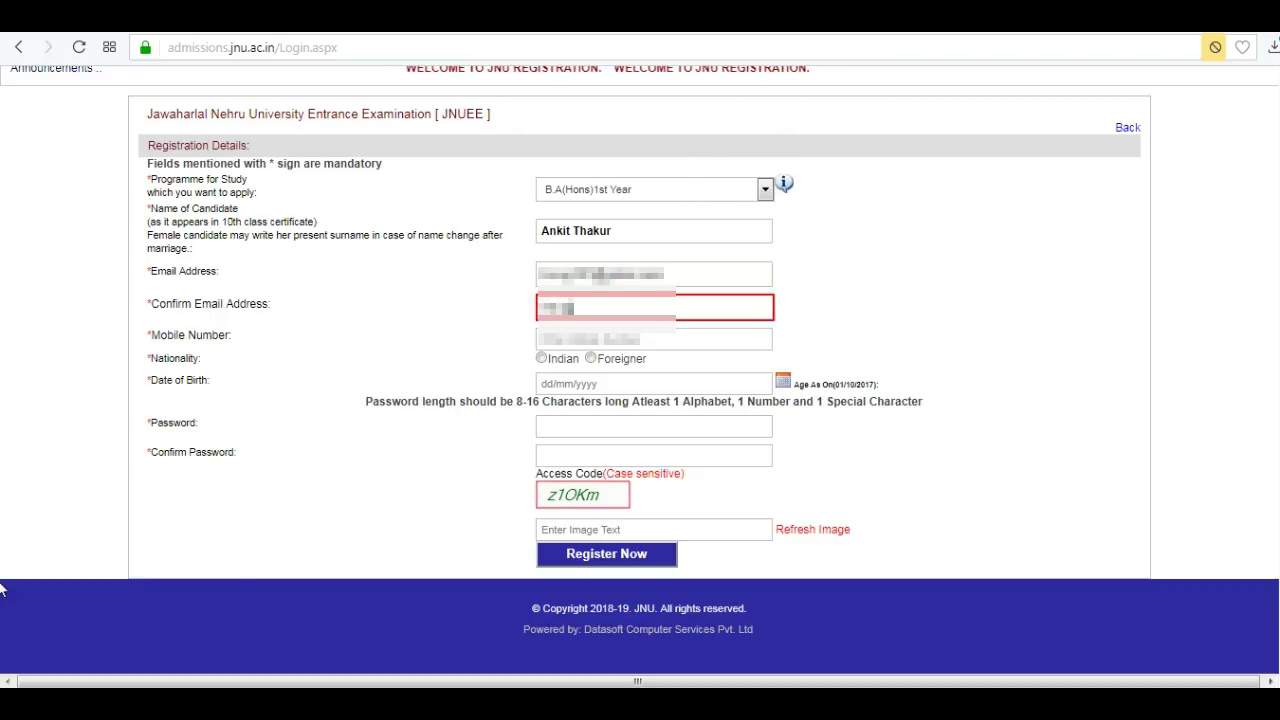
key("Tab")
type("9")
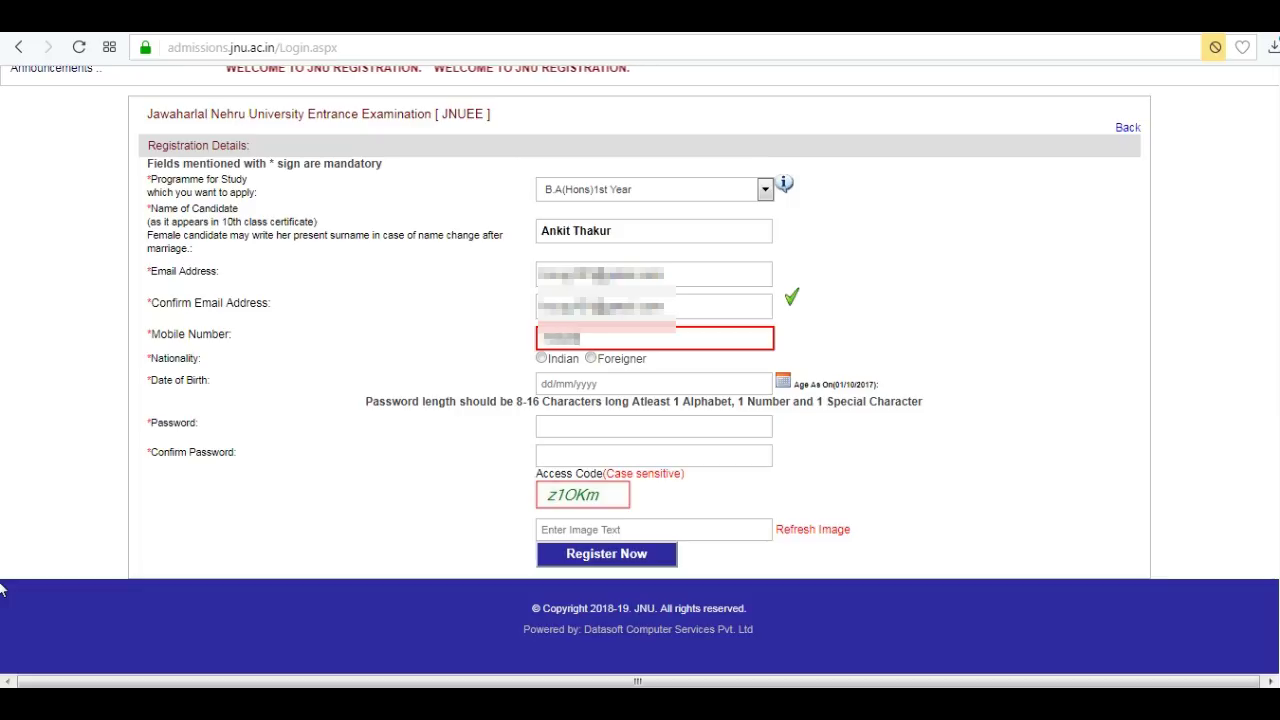
type("0")
left_click(541, 358)
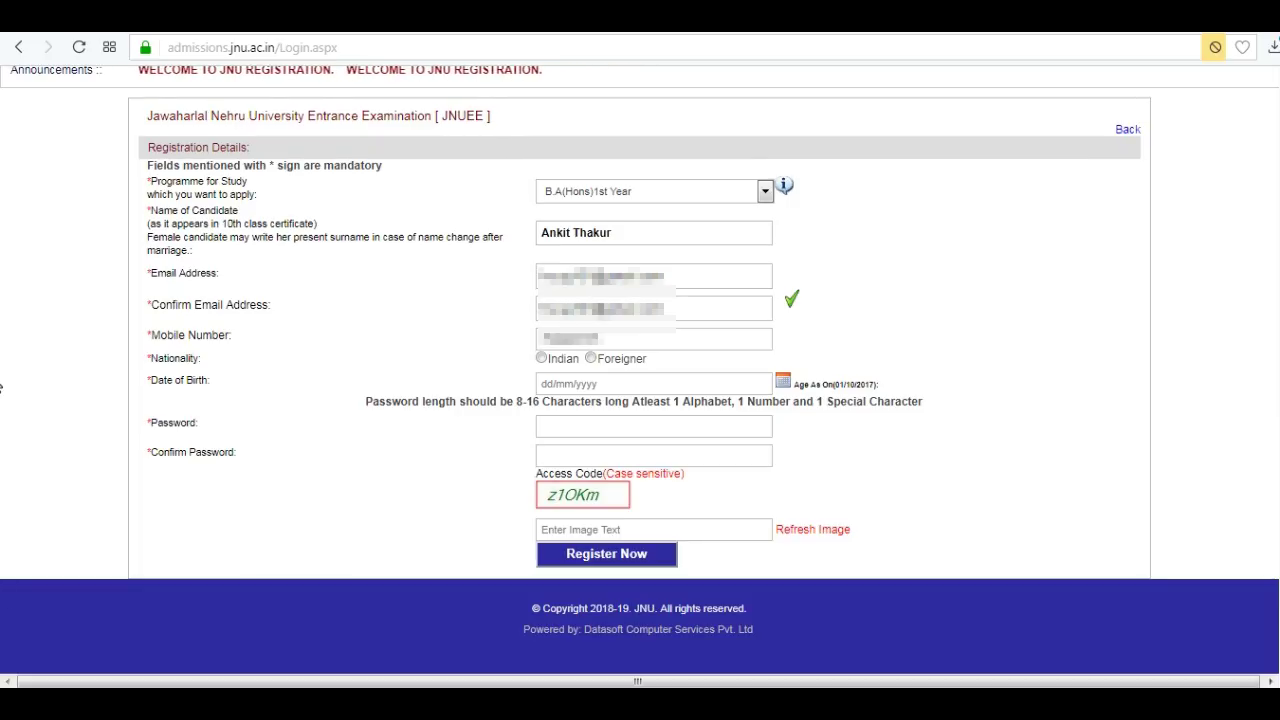
left_click(542, 358)
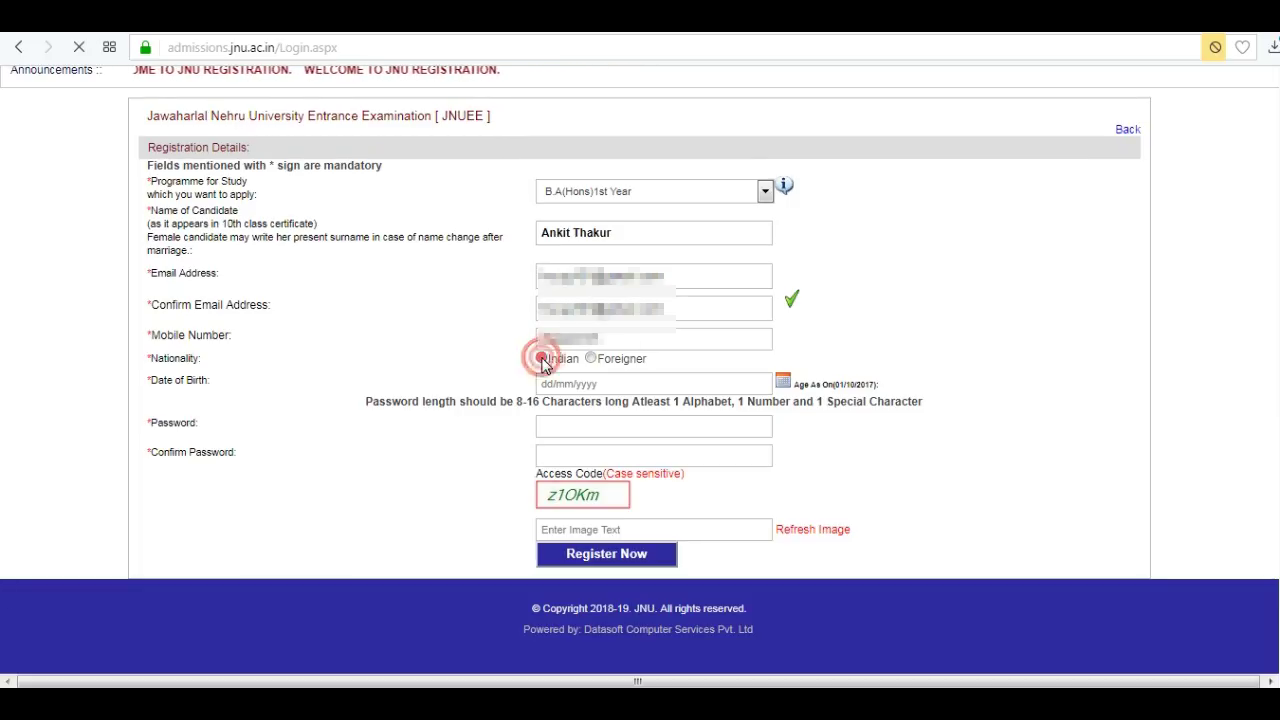
left_click(785, 382)
left_click(547, 407)
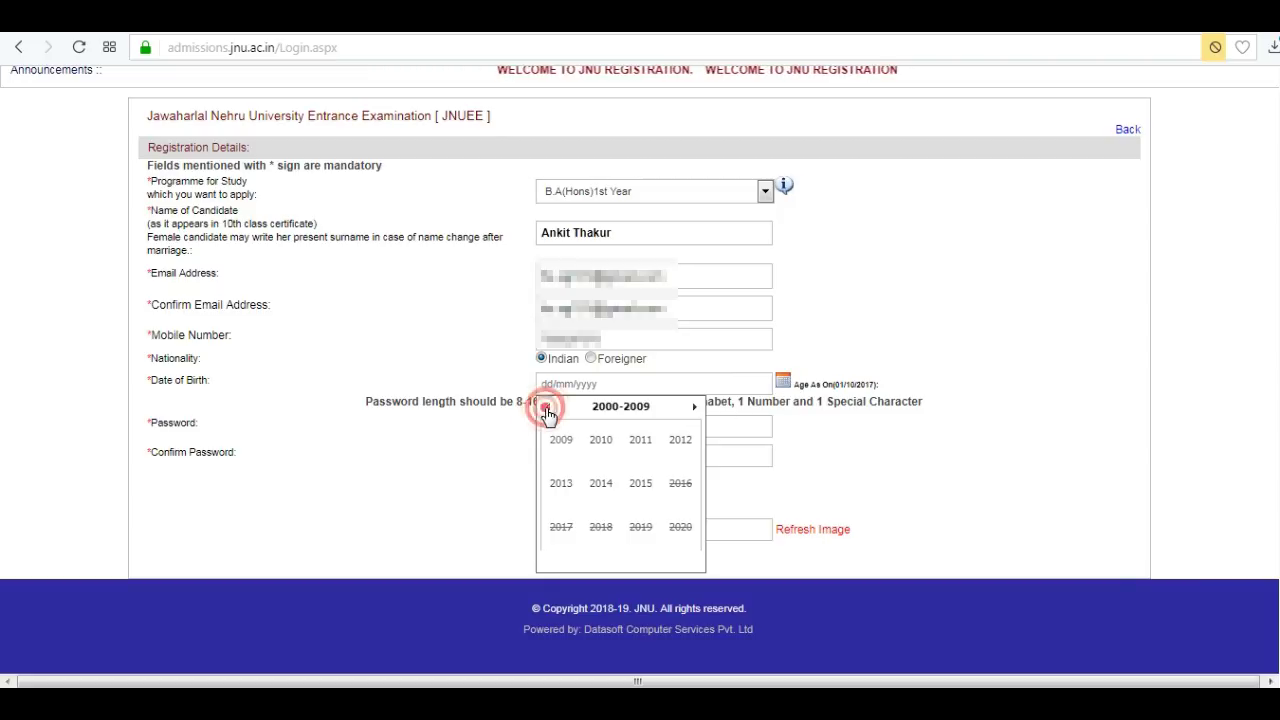
left_click(561, 442)
left_click(676, 440)
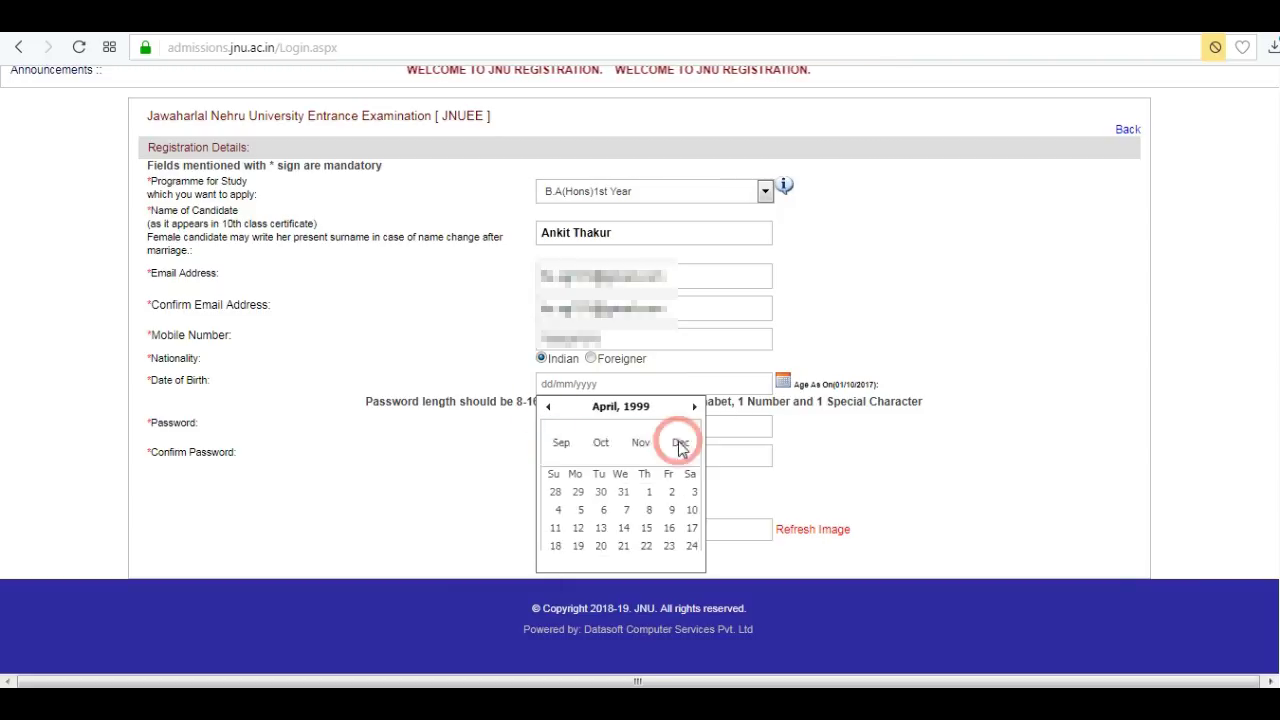
left_click(561, 465)
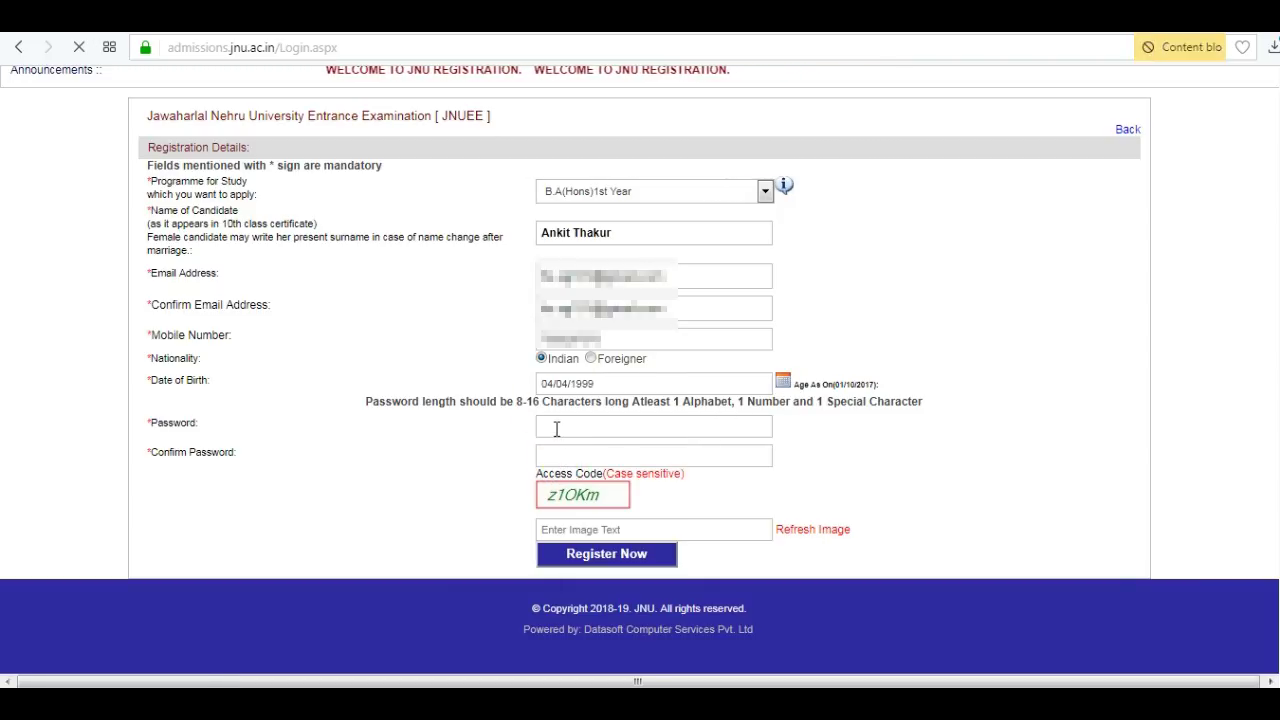
Enter and confirm the password, fill in the access code, and submit the registration.
left_click(557, 426)
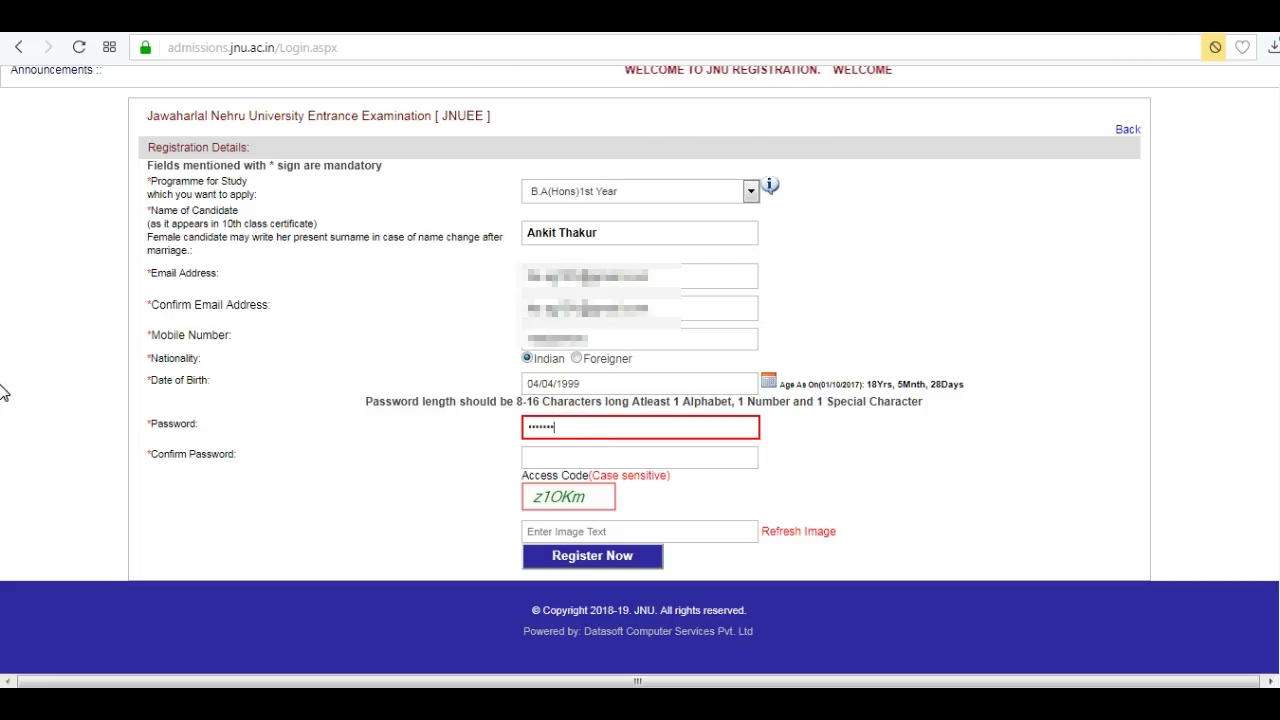
key("Tab")
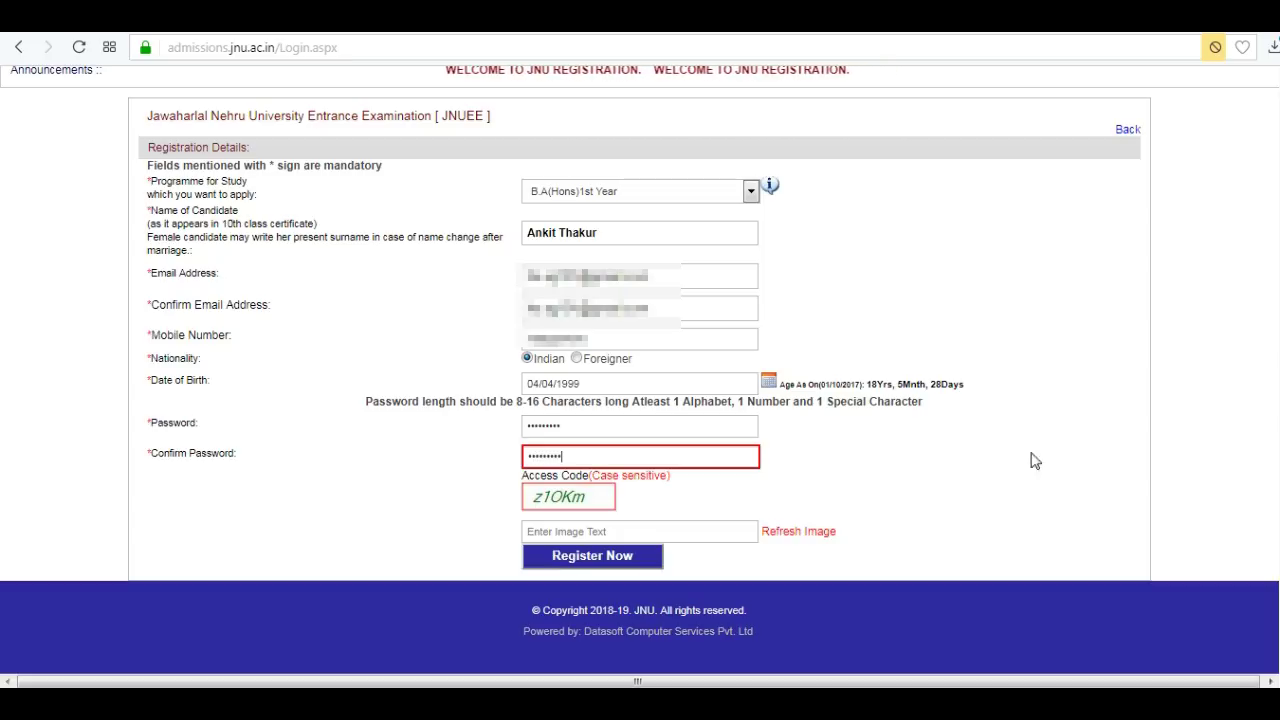
key("Tab")
type("z1")
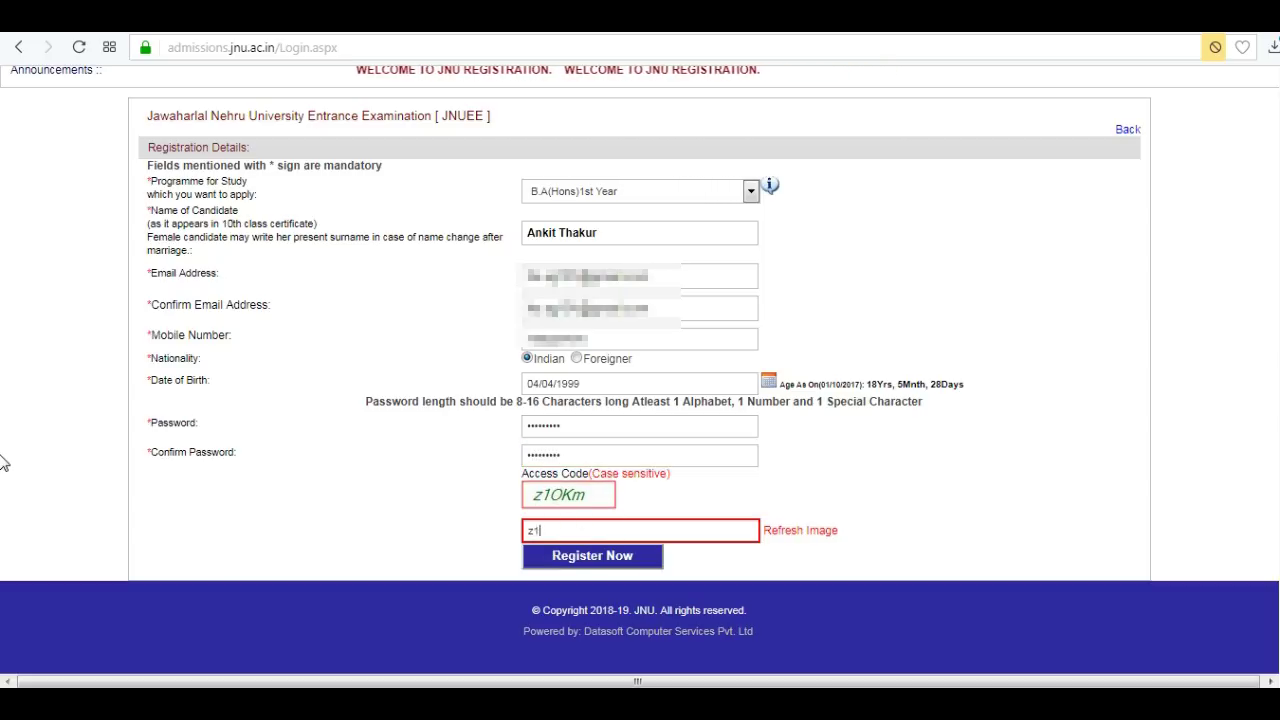
type("0Km")
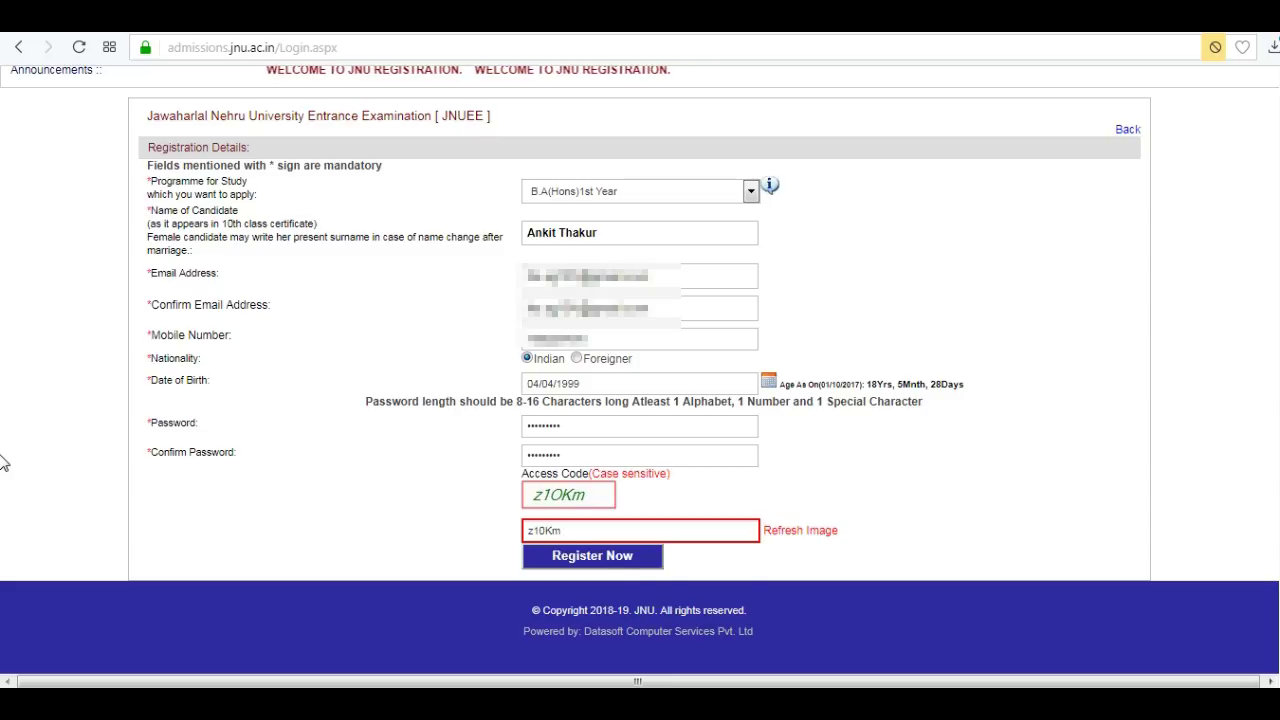
left_click(606, 560)
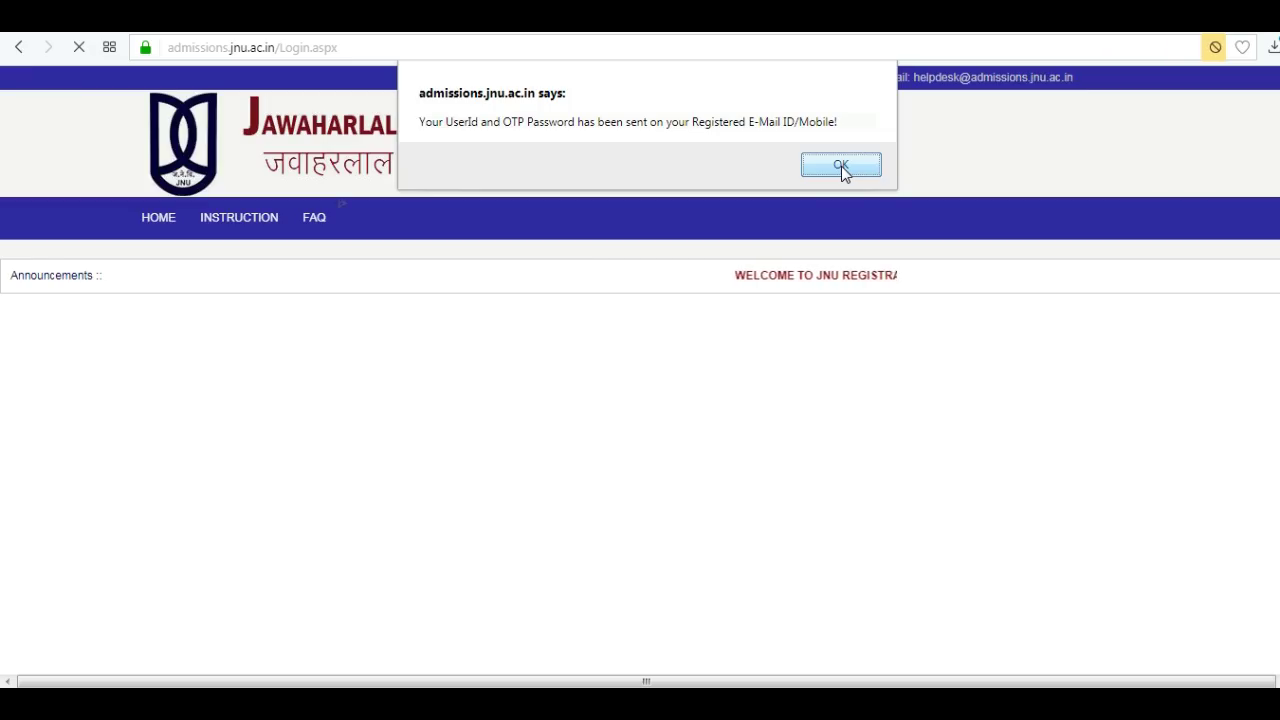
Dismiss the alert and log in with the application number, password and image text.
left_click(841, 166)
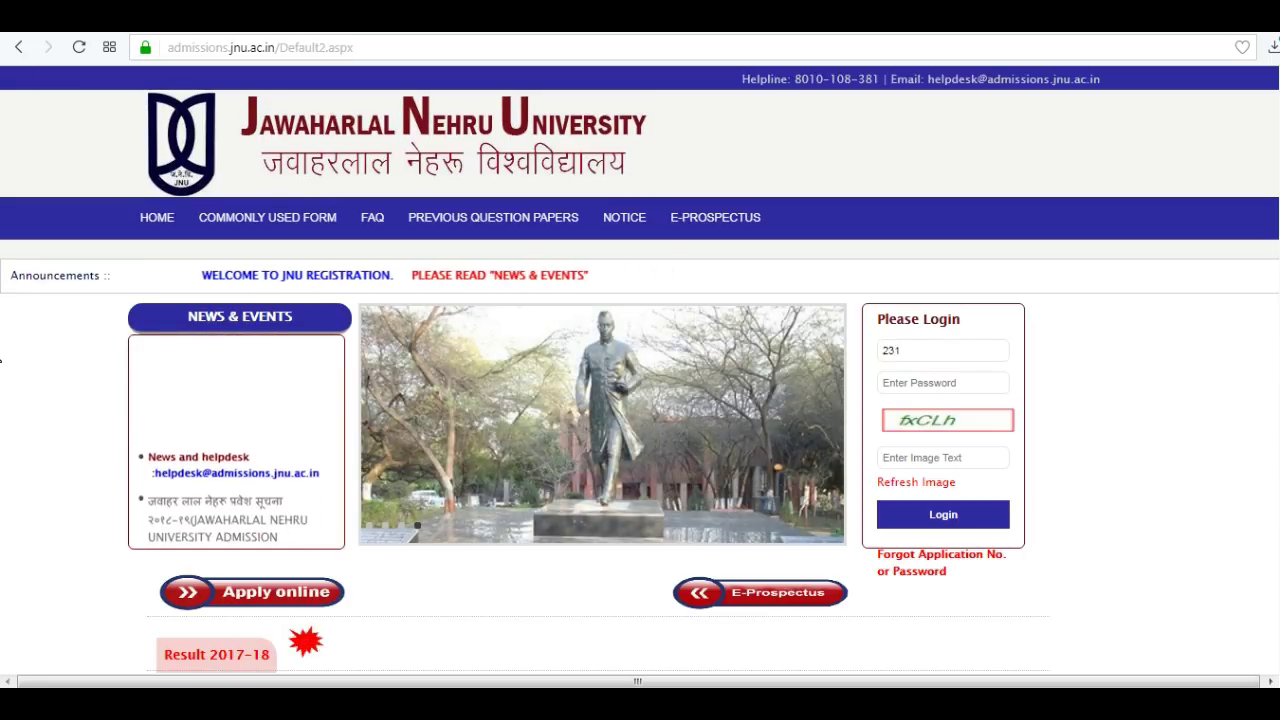
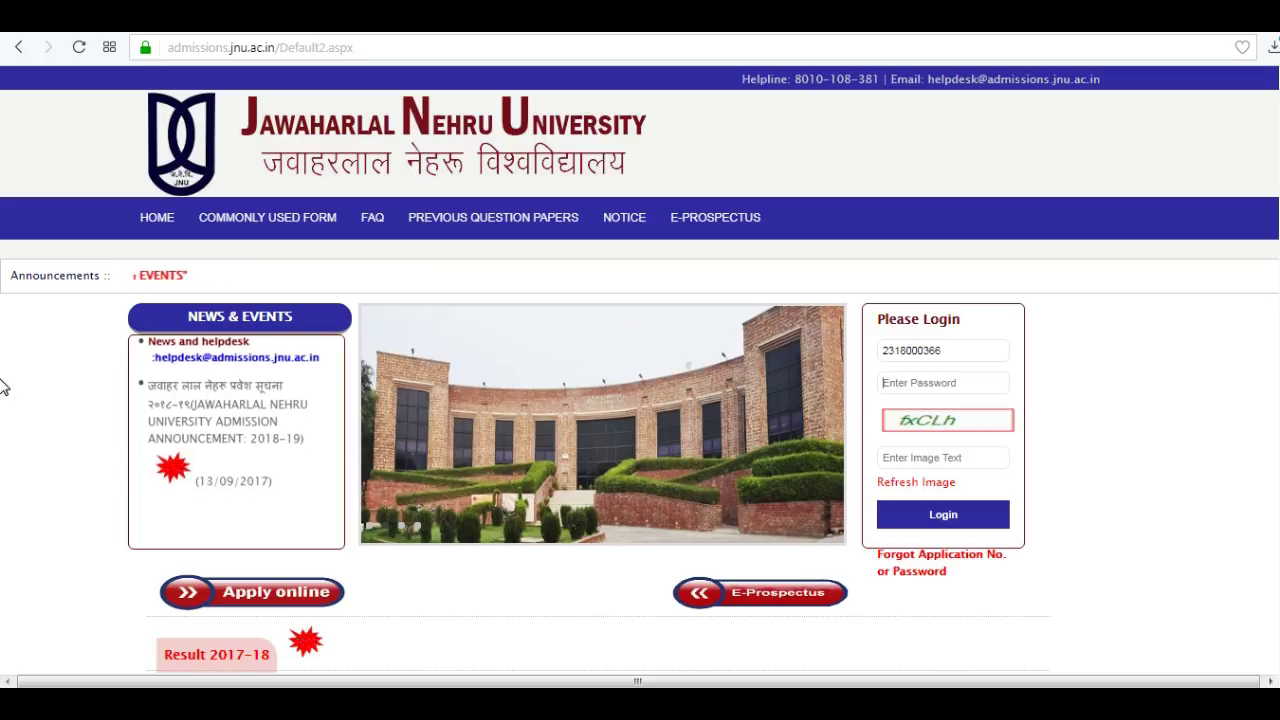
key("Tab")
type("*********")
key("Tab")
type("fxCLh")
left_click(943, 514)
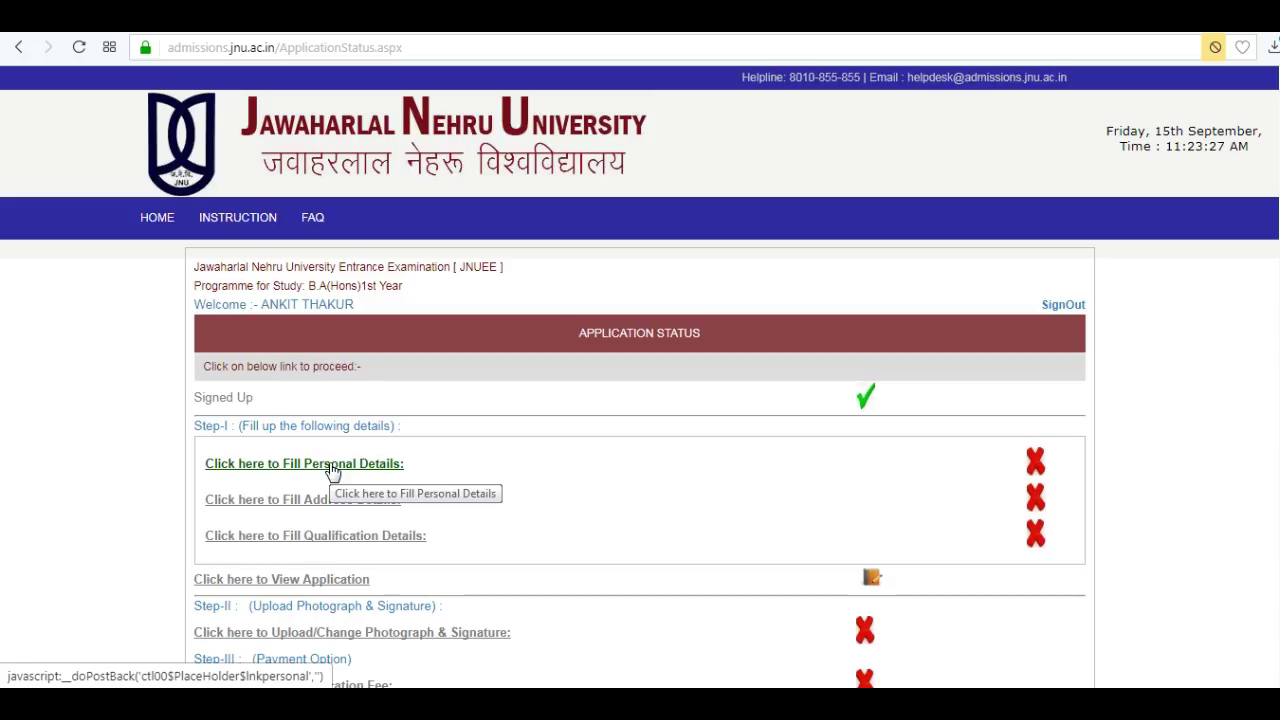
Enter the mother's name, set gender to Male, and answer No for minority, BPL and Kashmiri migrant.
left_click(333, 466)
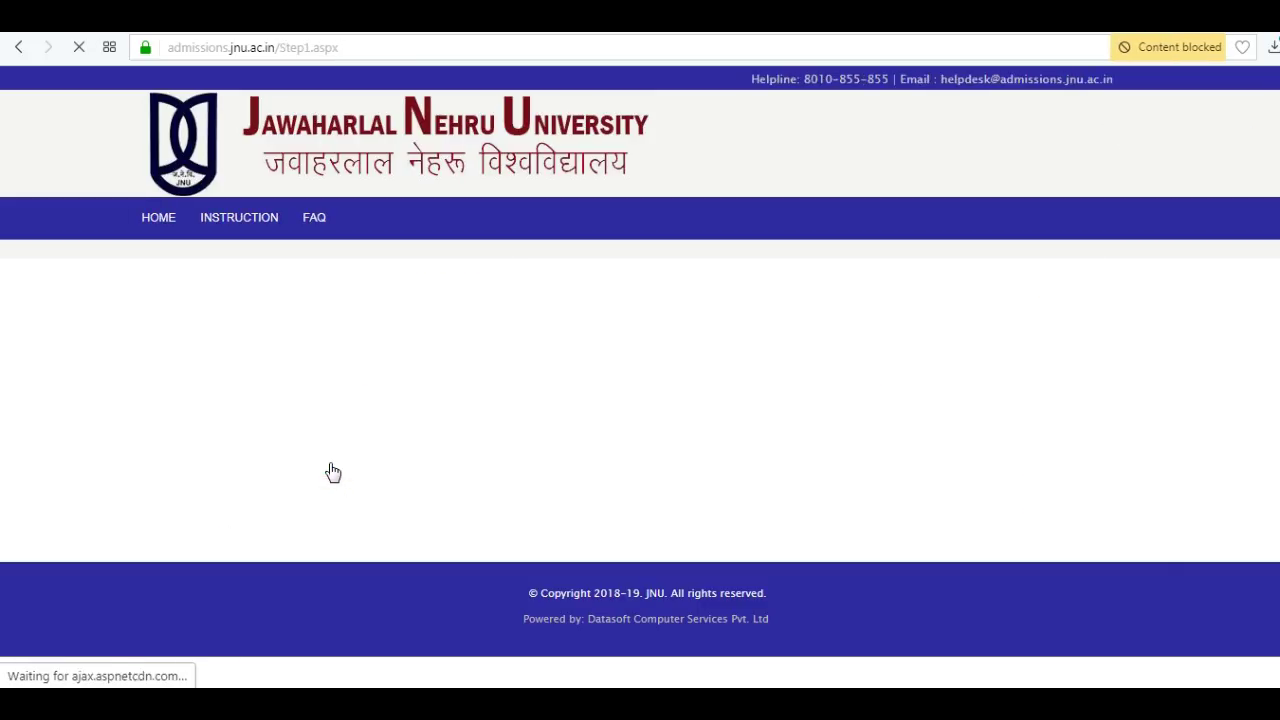
scroll(333, 472, "down", 2)
left_click(434, 241)
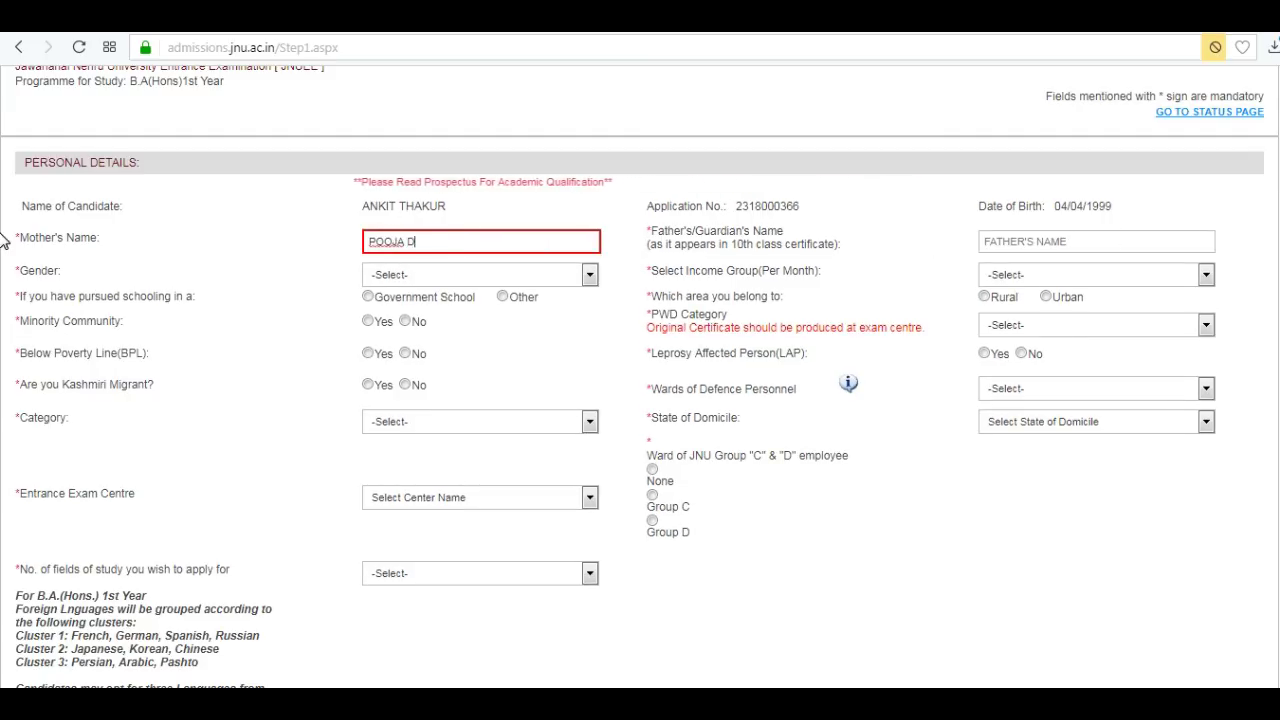
left_click(589, 274)
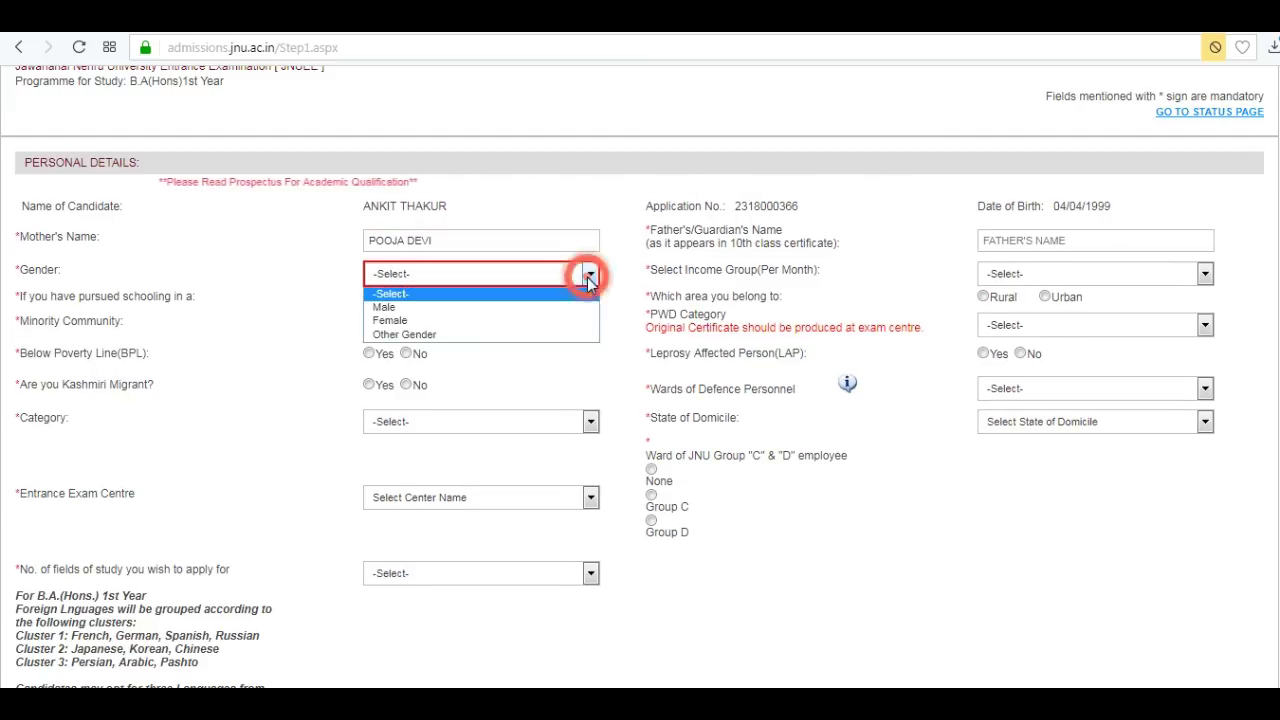
left_click(384, 307)
left_click(406, 321)
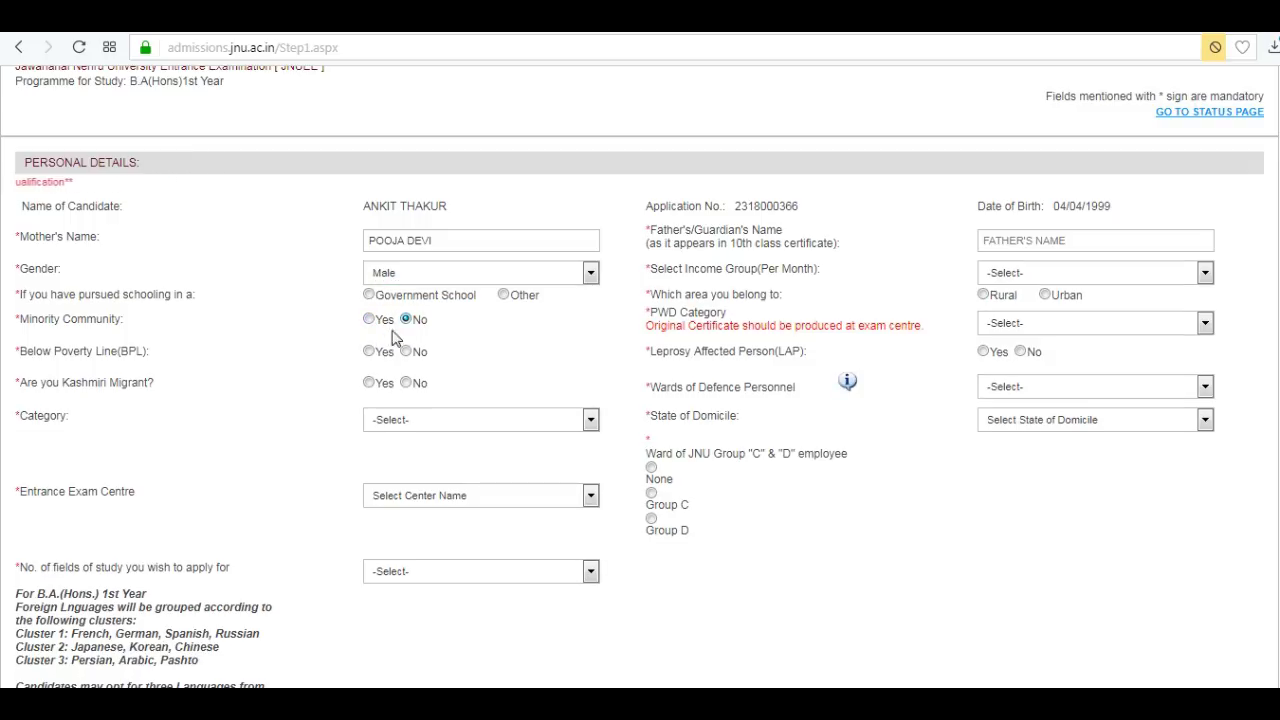
left_click(406, 385)
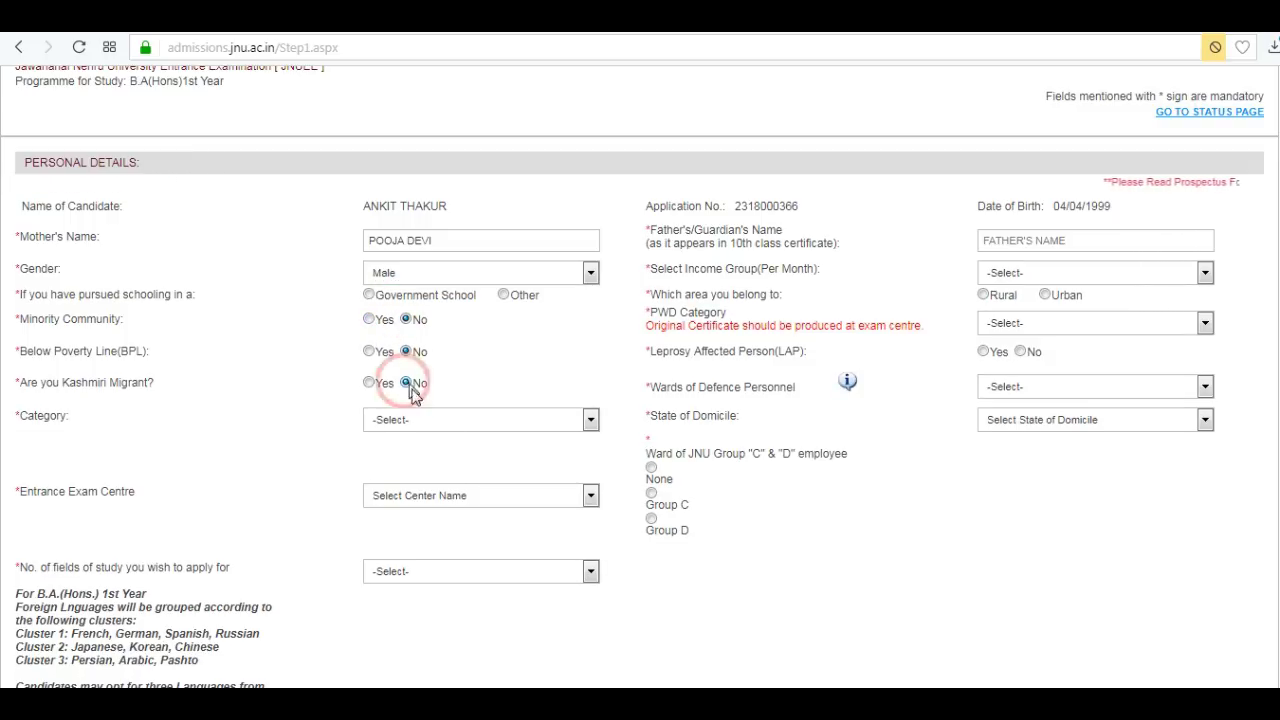
left_click(590, 420)
Keep General category, choose Dehradun as exam centre, and apply for one field of study.
left_click(390, 451)
left_click(590, 497)
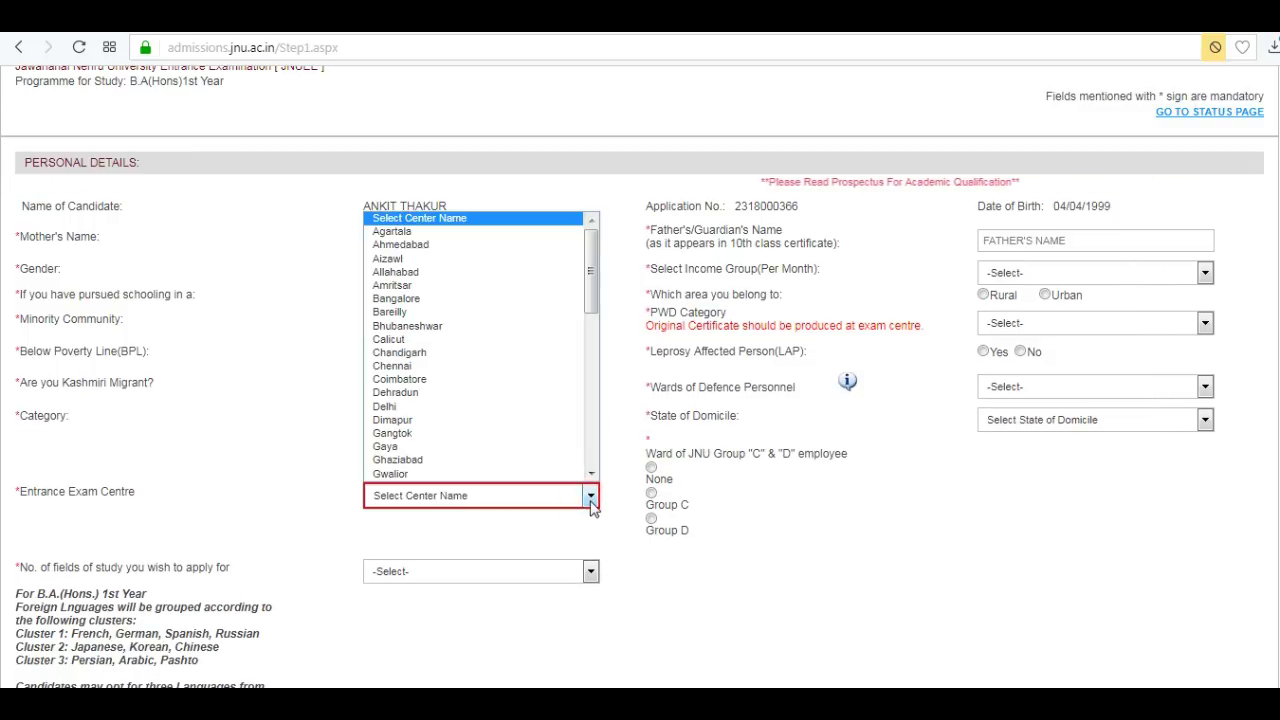
left_click(400, 392)
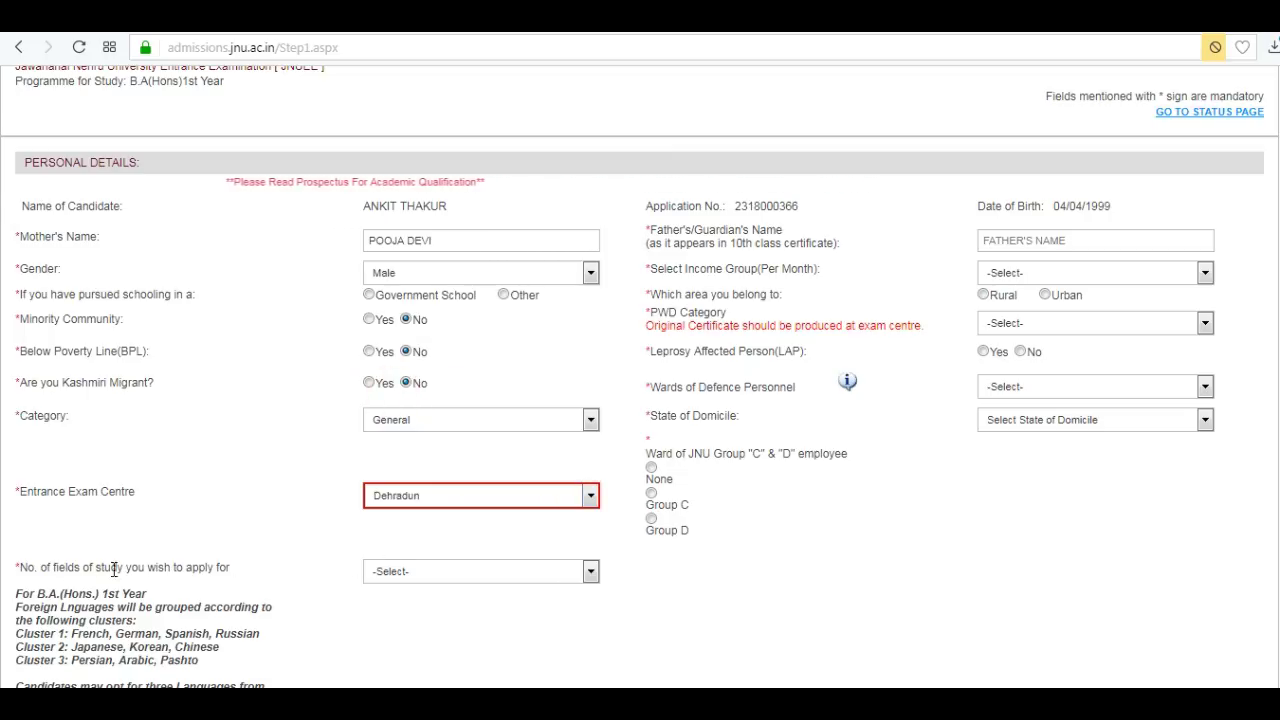
left_click(592, 573)
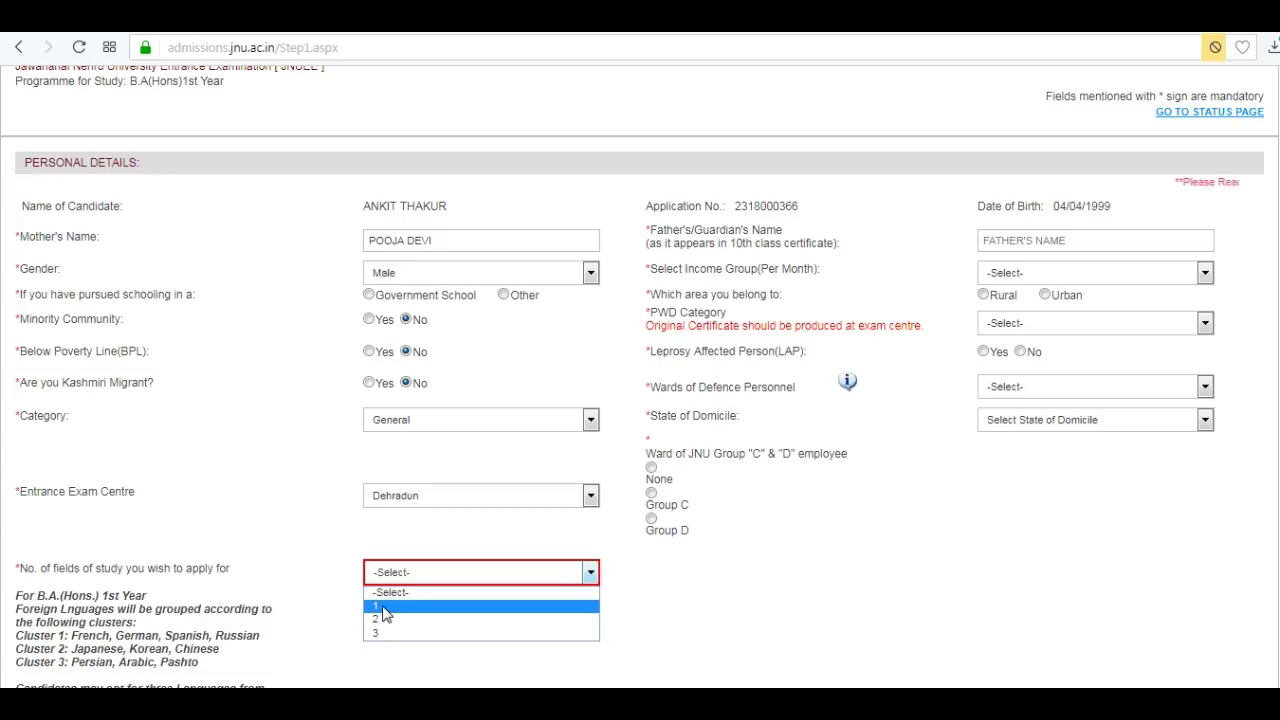
left_click(382, 605)
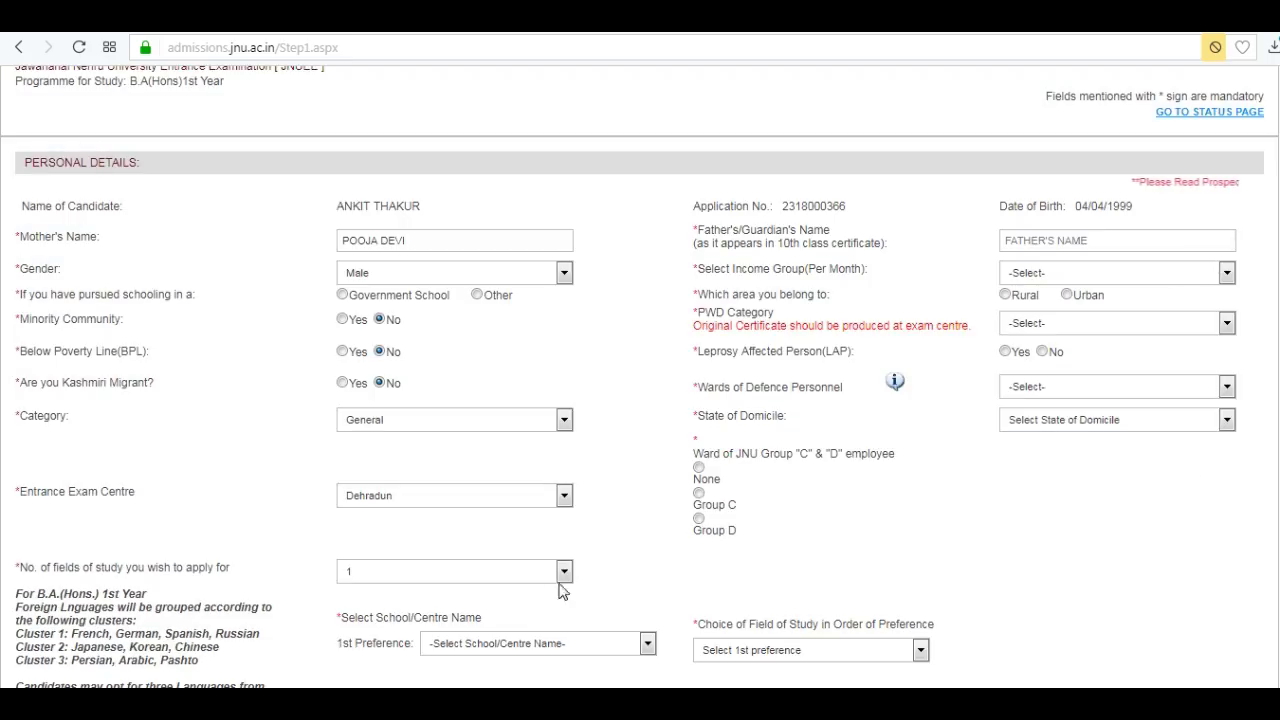
Enter the father's name, set income group to Below Rs. 6,000, and mark area Urban.
left_click(1110, 242)
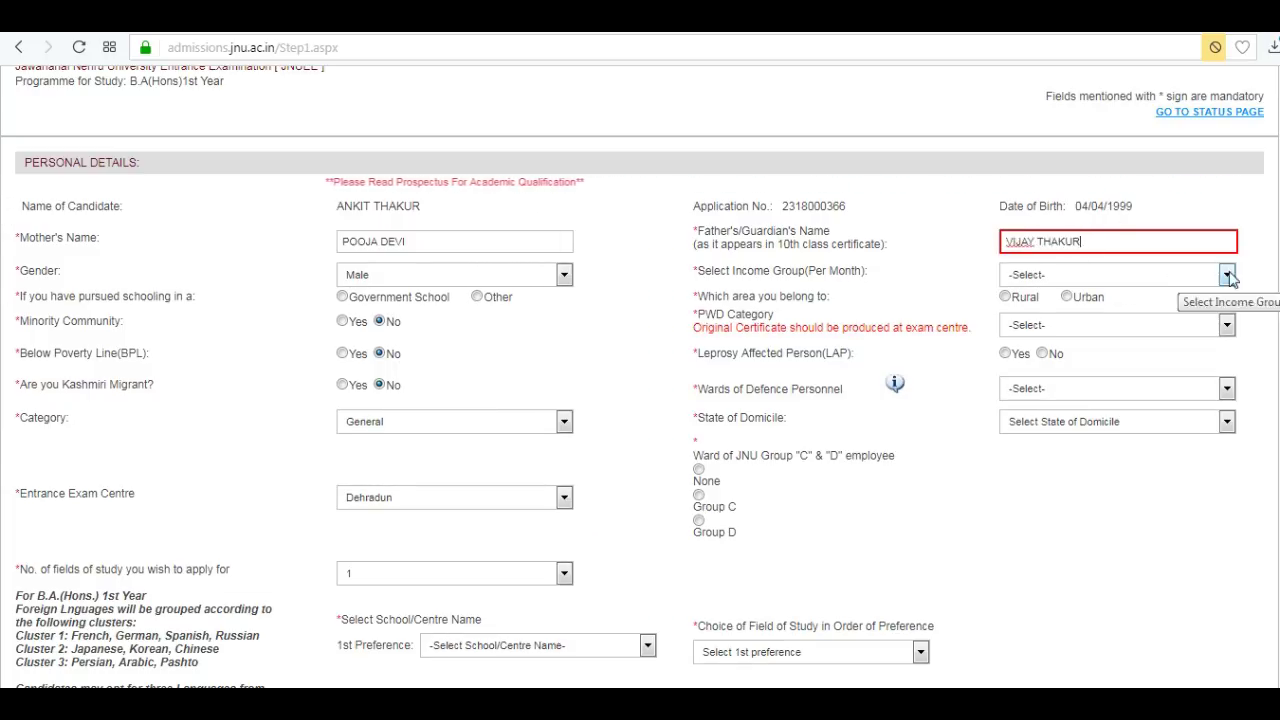
left_click(1227, 274)
left_click(1069, 304)
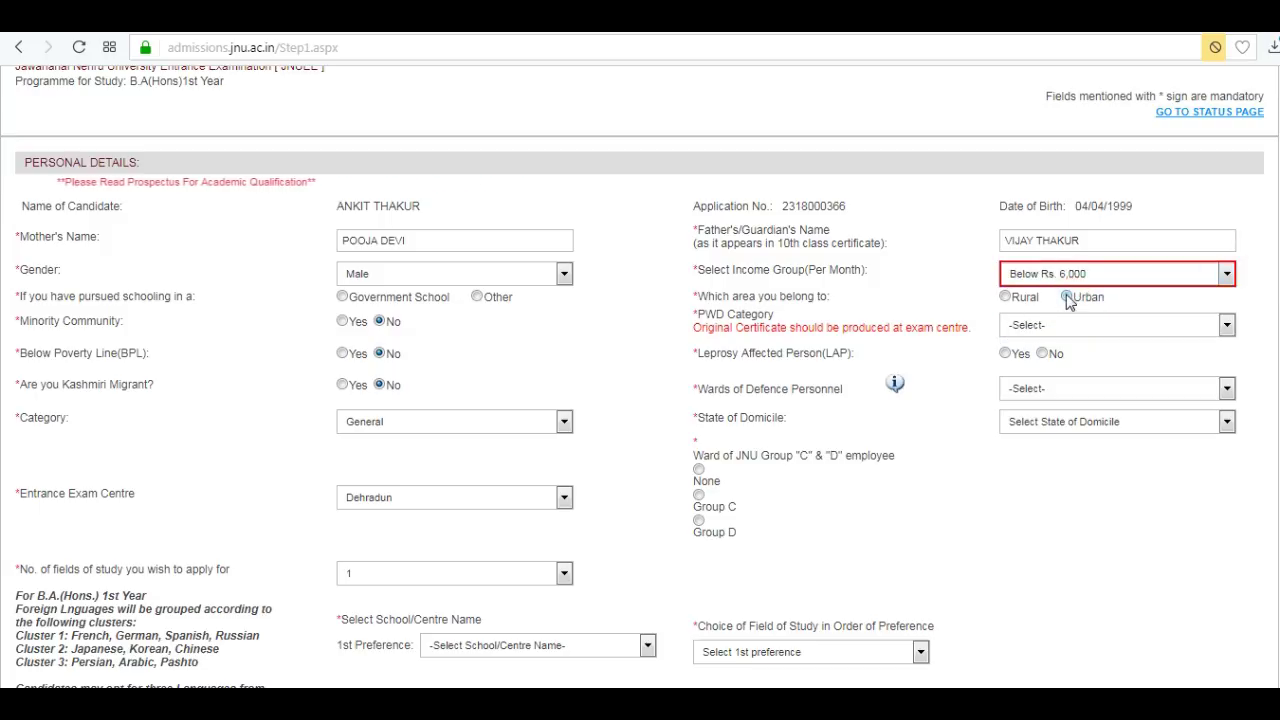
left_click(1067, 298)
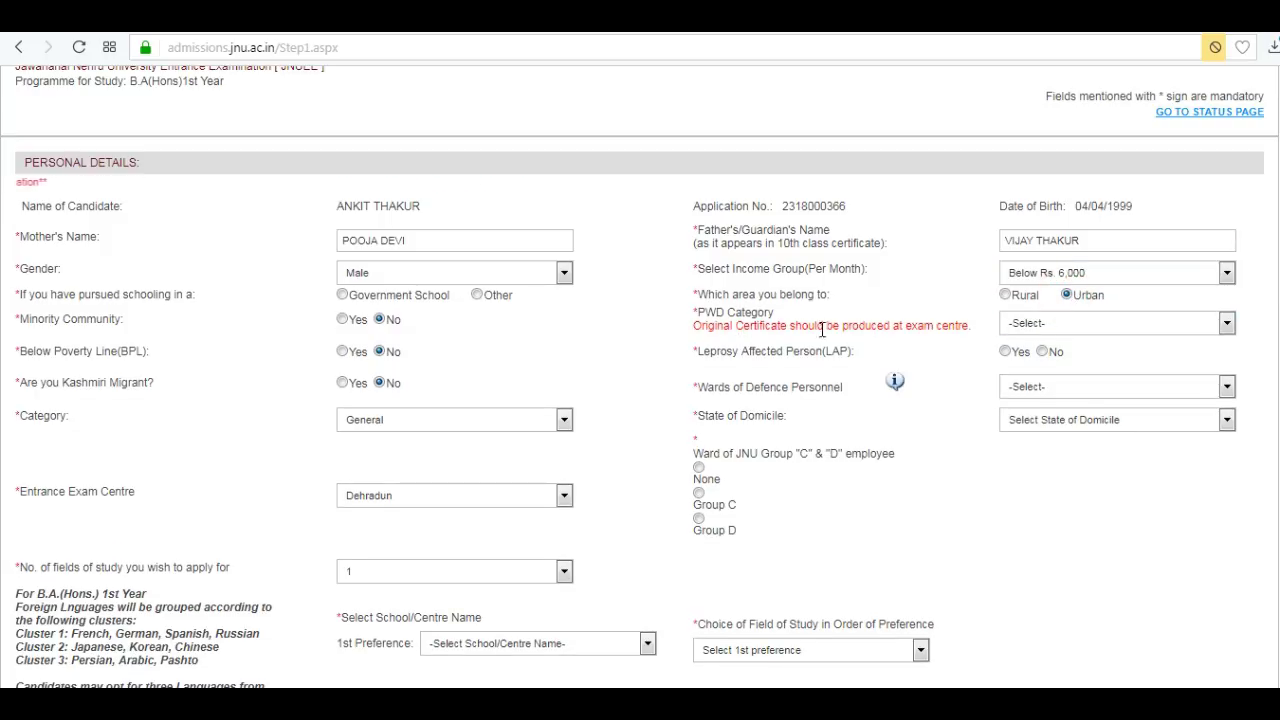
Set PWD and Defence wards to None, leprosy and JNU Group C/D ward to No, domicile Uttarakhand.
left_click(1227, 322)
left_click(1020, 351)
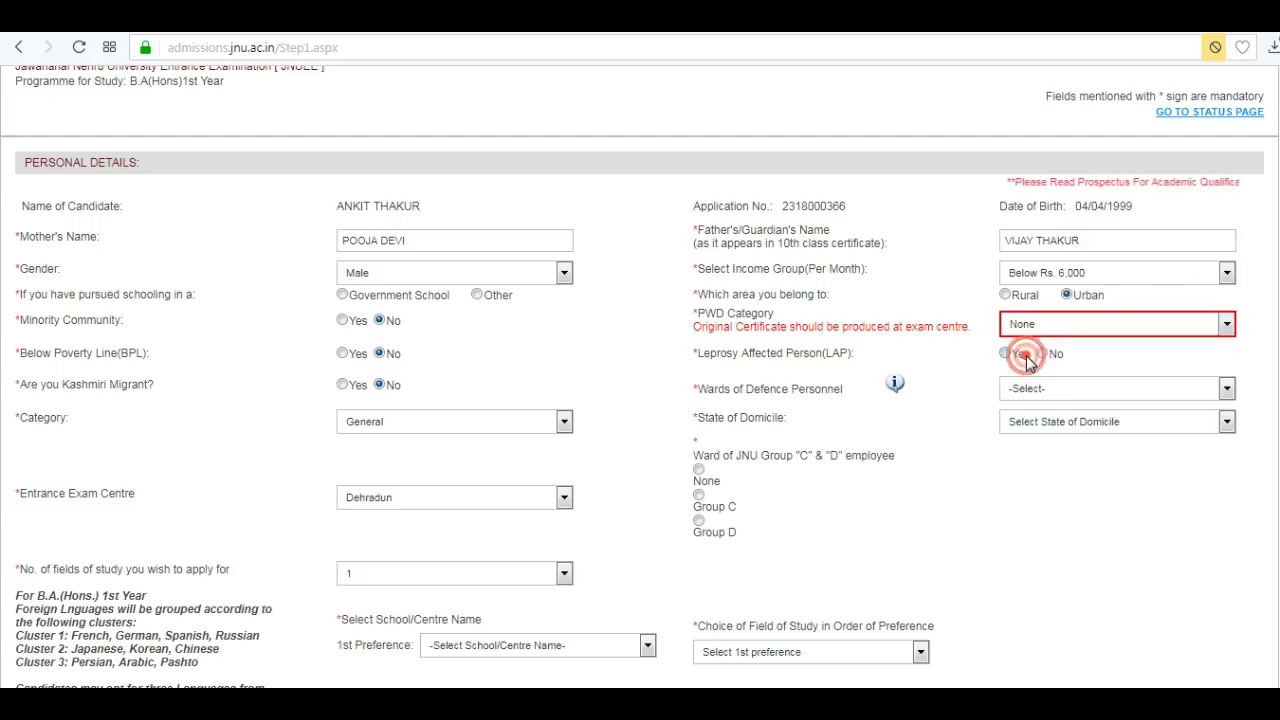
left_click(1042, 352)
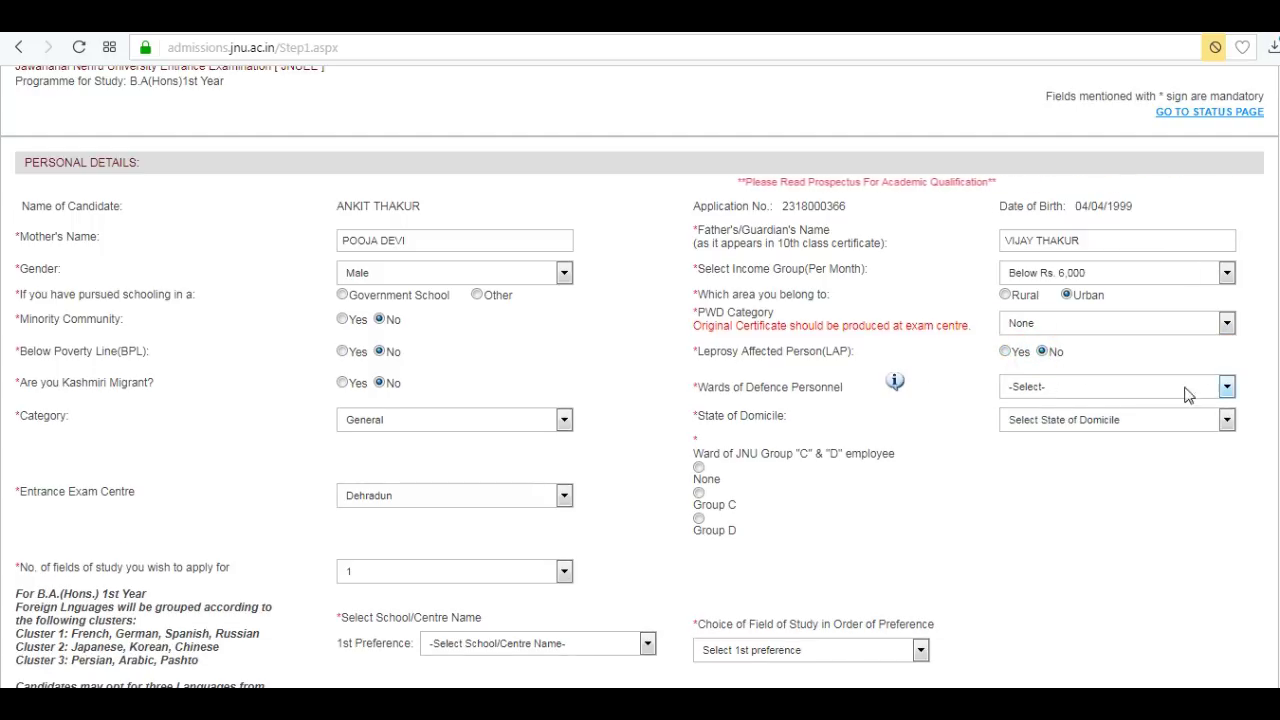
left_click(1227, 389)
left_click(890, 474)
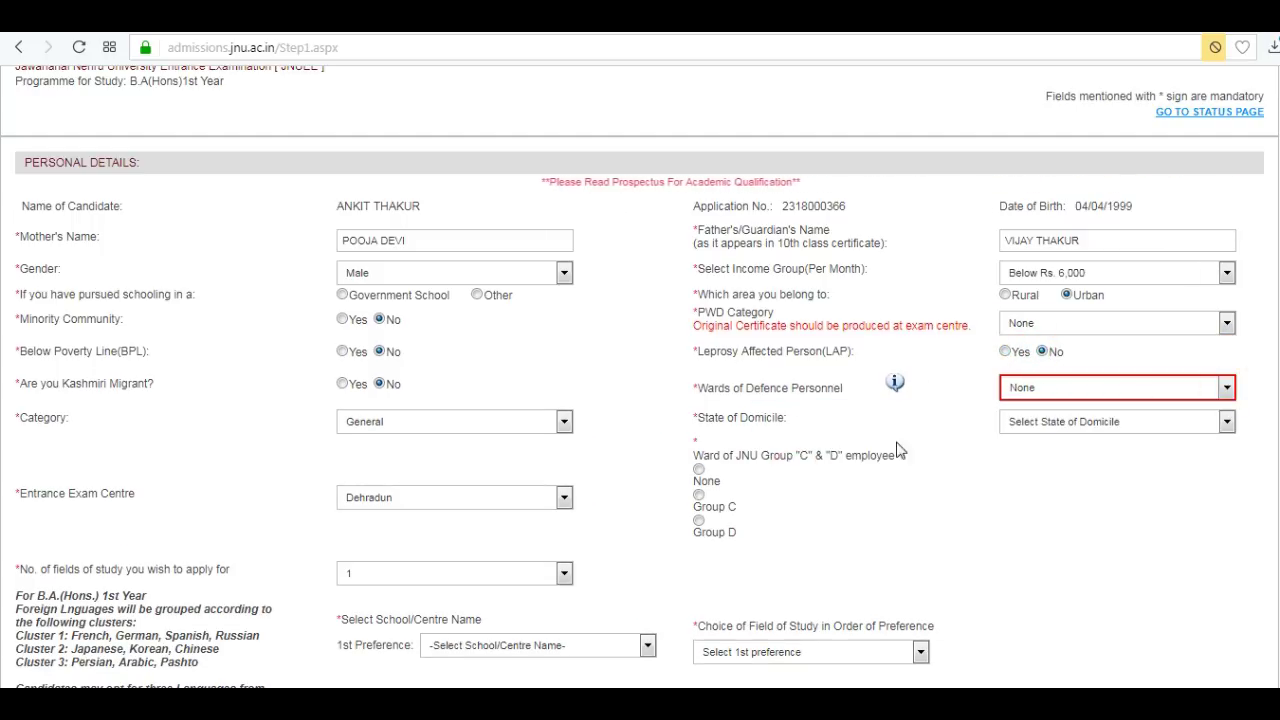
left_click(1227, 421)
left_click_drag(1228, 240, 1228, 360)
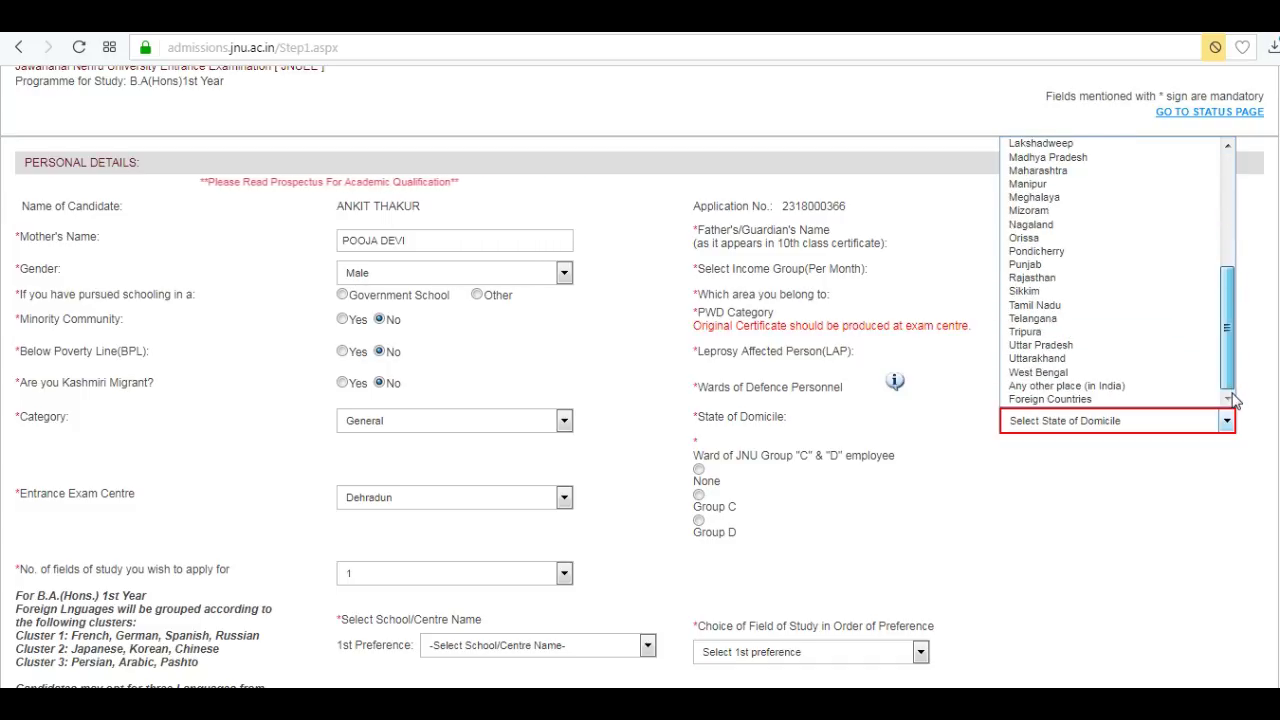
left_click(1062, 355)
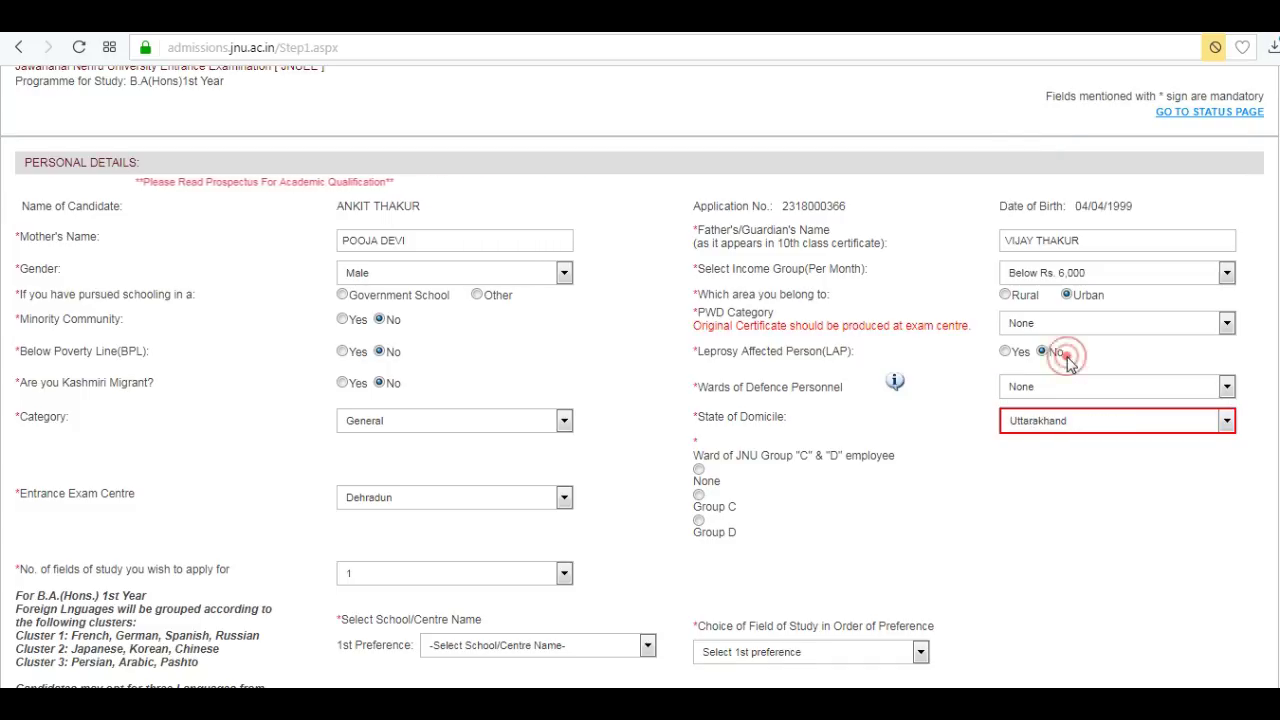
left_click(698, 467)
Choose the language and literature school with B.A.(Hons.) Persian (PERU) as first preference.
scroll(0, 428, "down", 1)
scroll(0, 428, "down", 3)
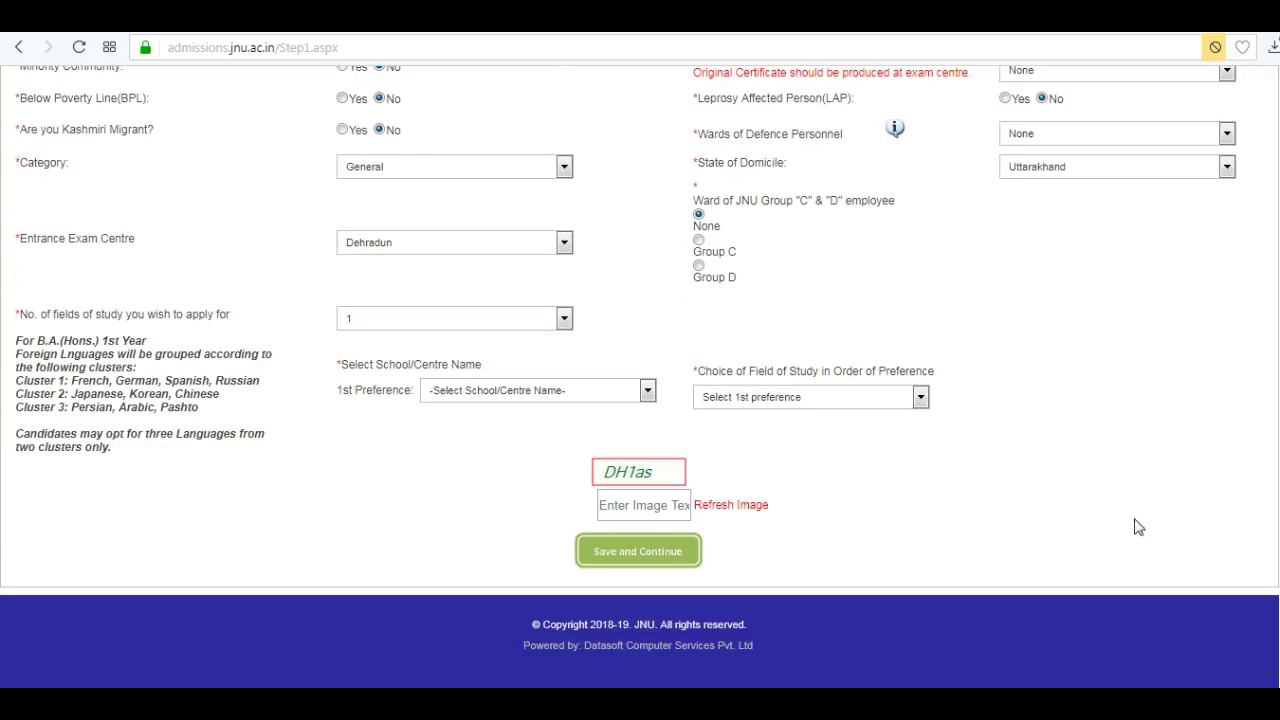
left_click(648, 392)
left_click(641, 424)
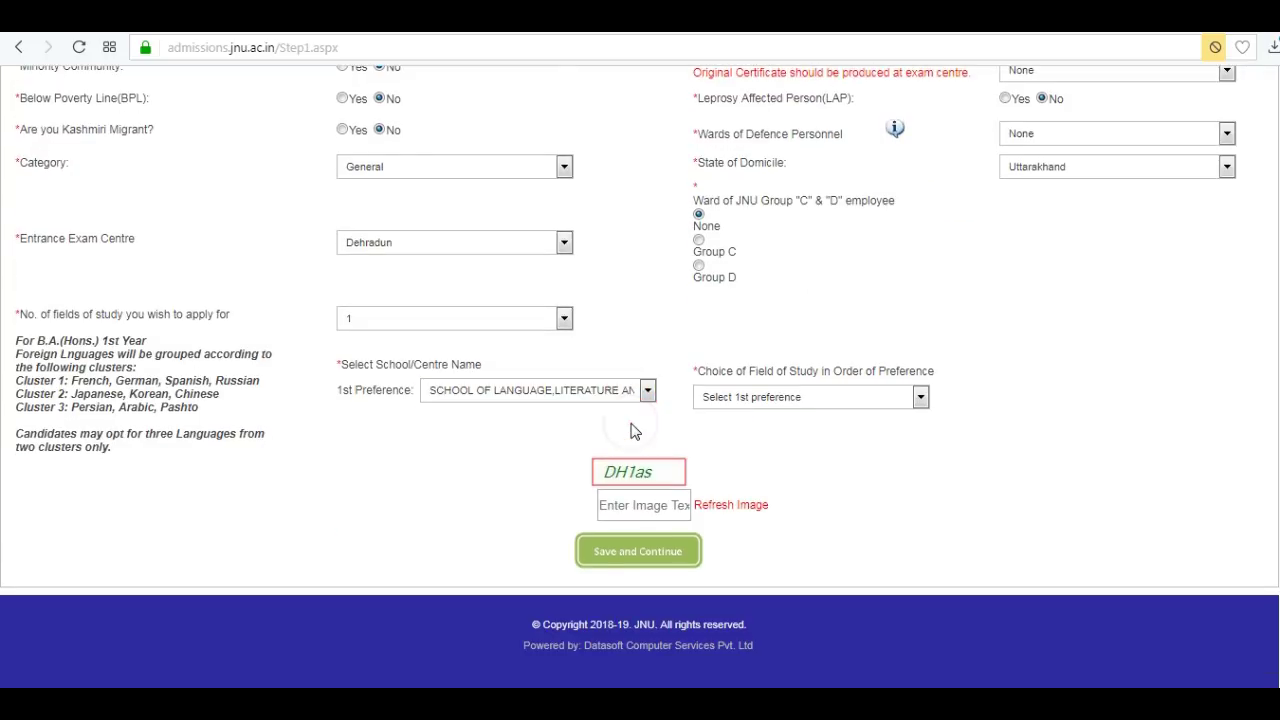
left_click(920, 398)
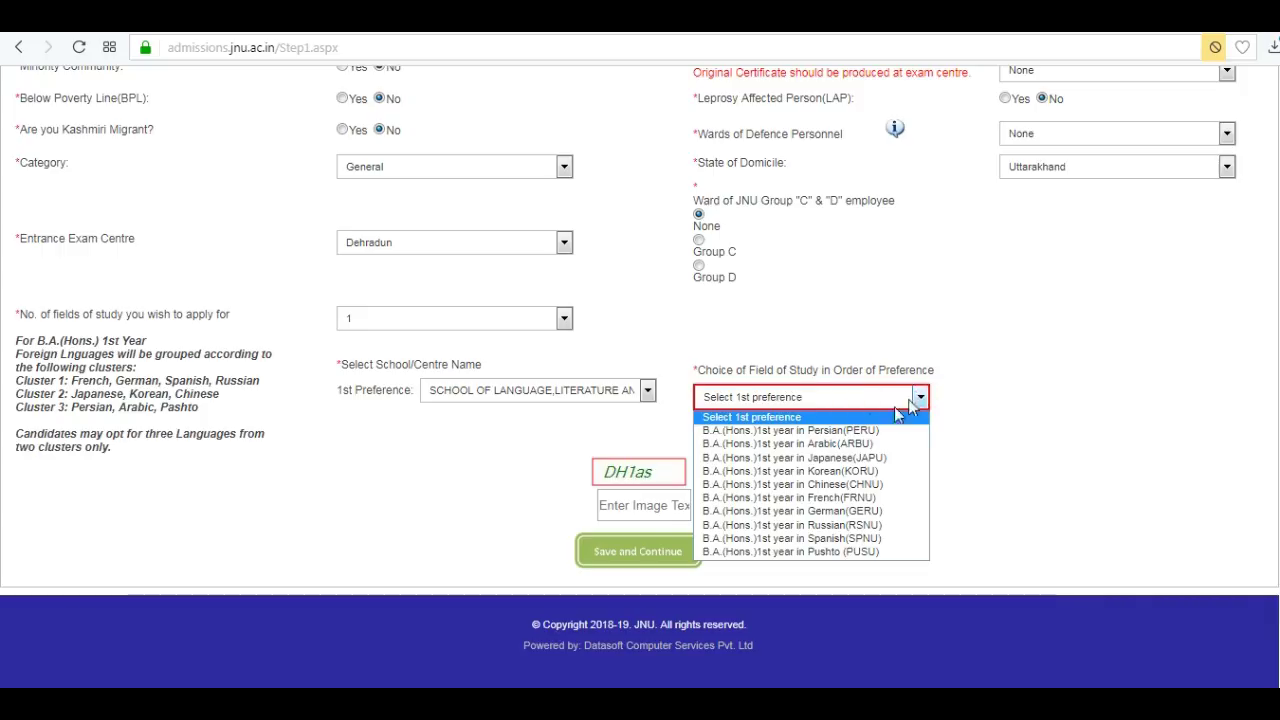
left_click(830, 432)
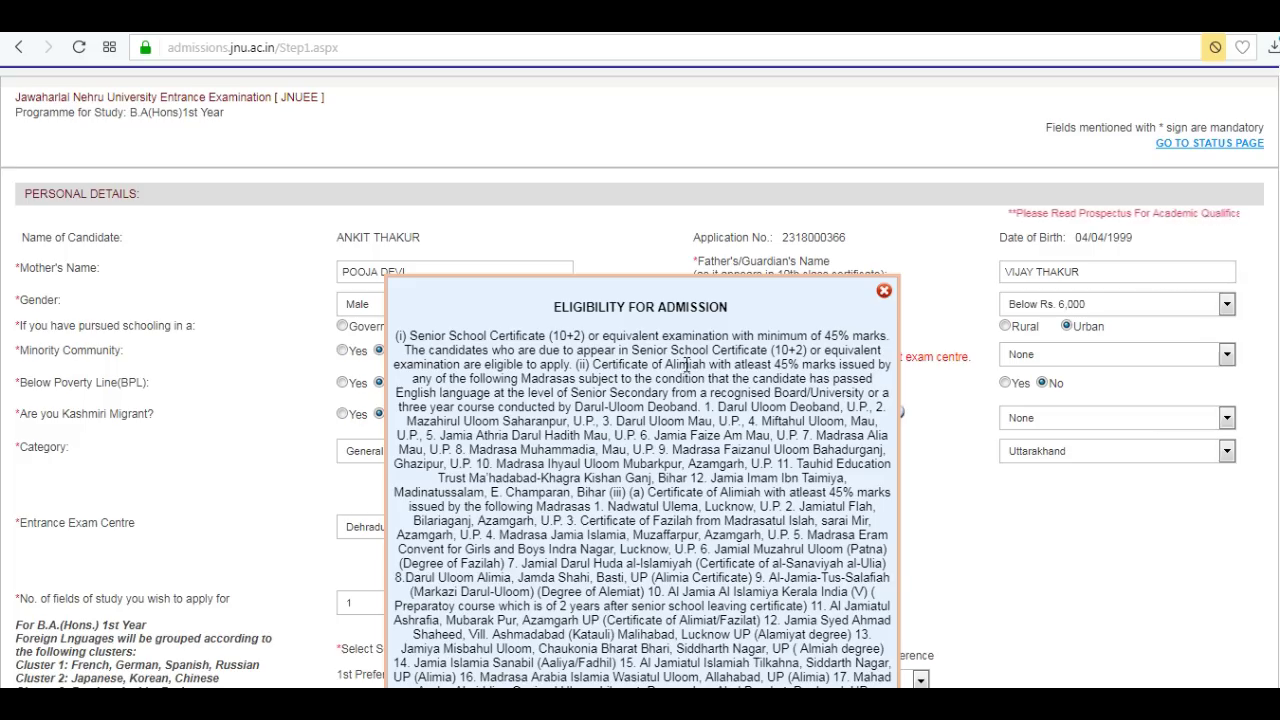
Dismiss the eligibility notice, enter the verification text, and save the personal details.
scroll(690, 390, "down", 4)
left_click(643, 660)
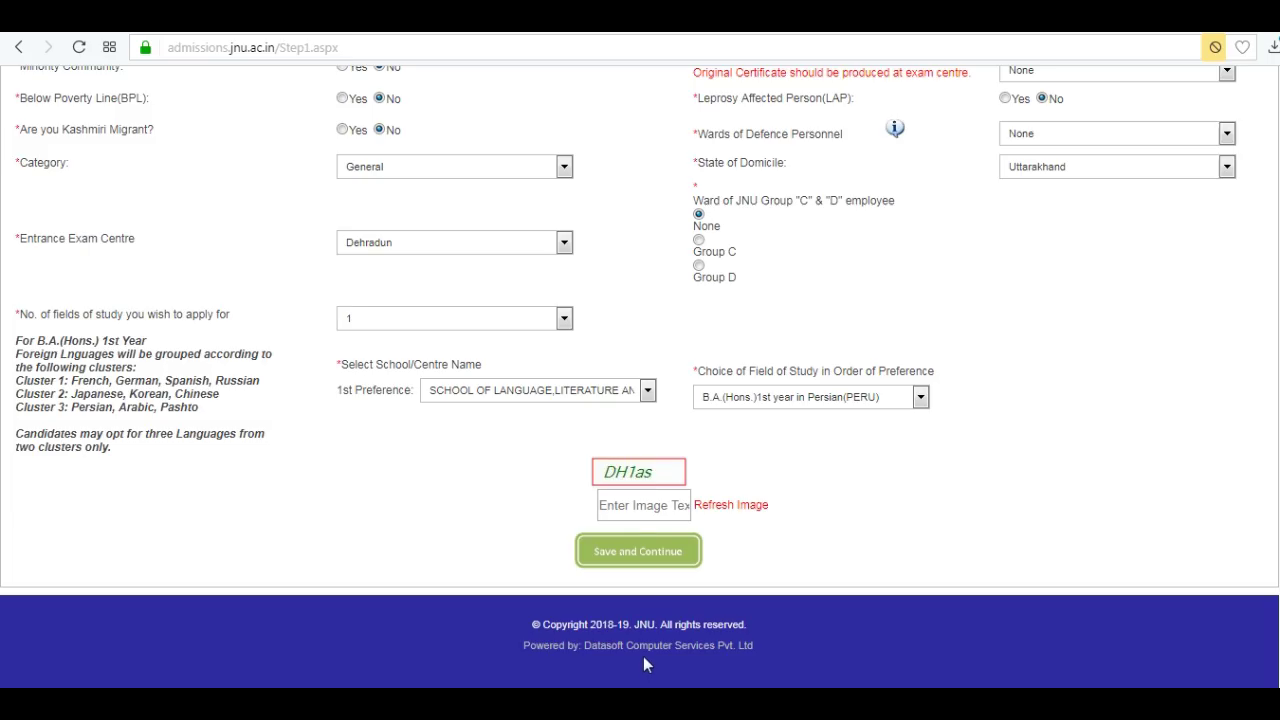
left_click(601, 505)
type("DH1as")
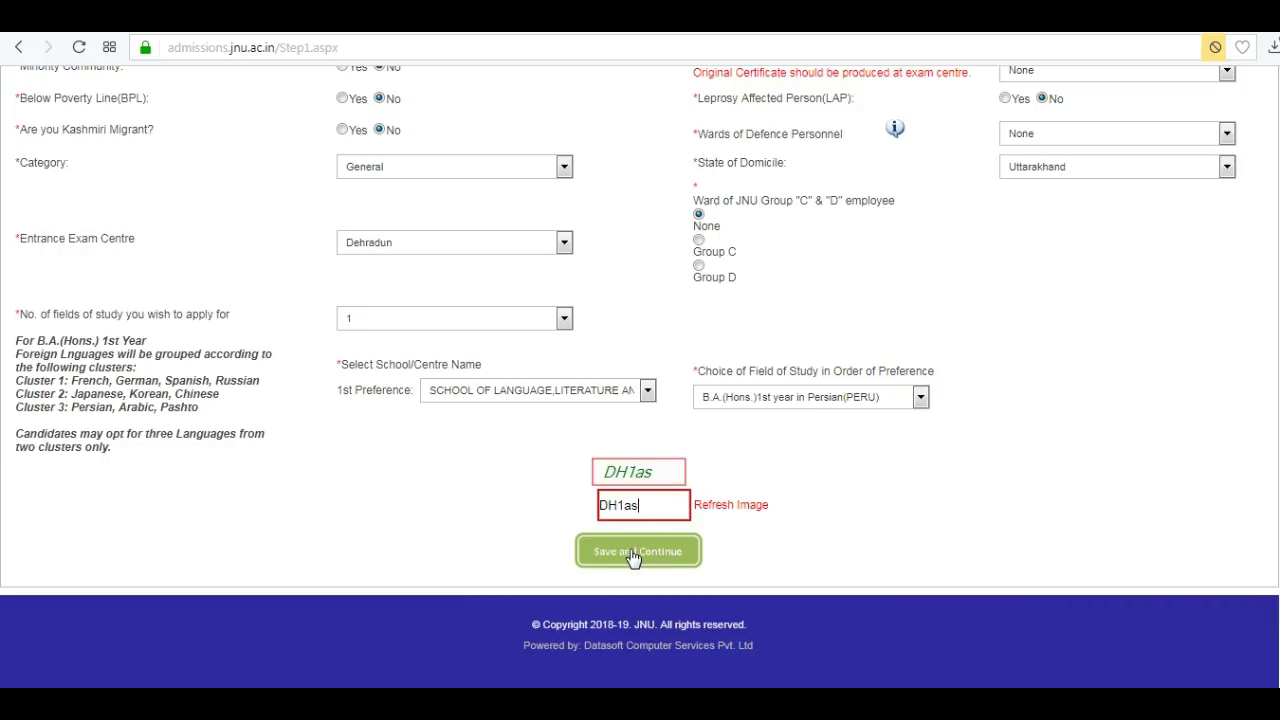
left_click(632, 554)
Answer No to studied at JNU, current university student, and presently employed.
left_click(567, 362)
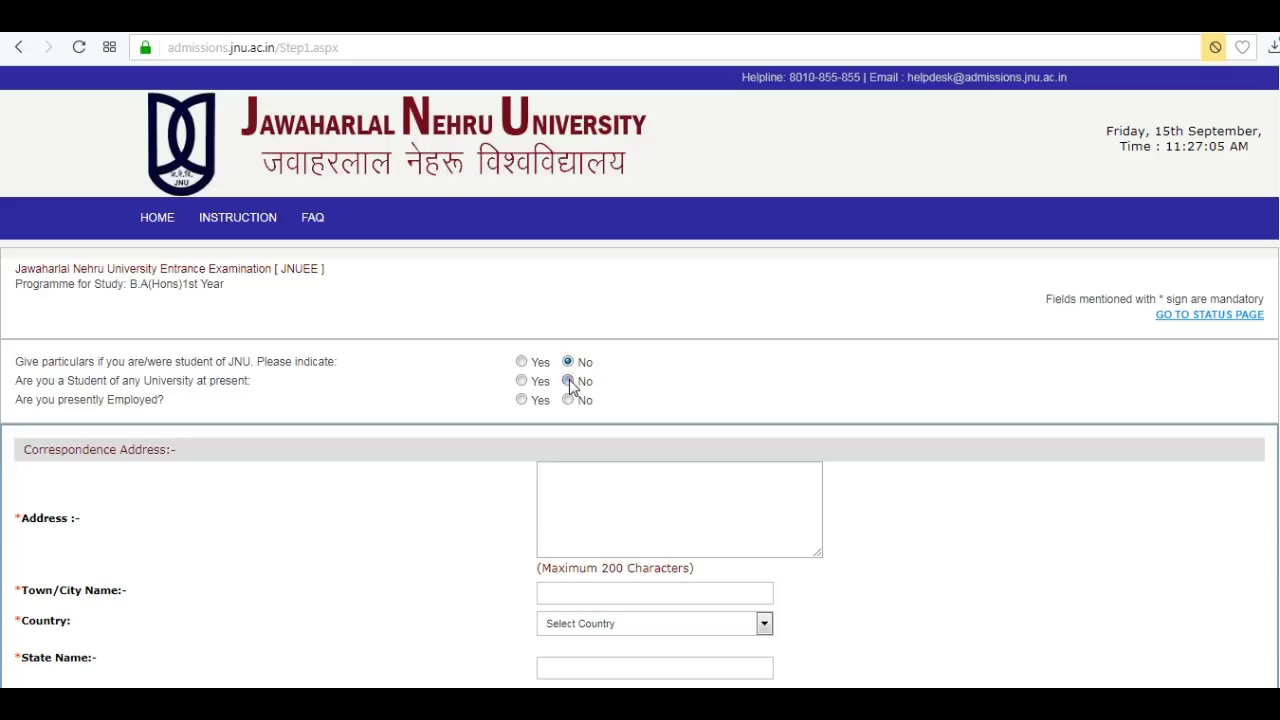
left_click(568, 381)
left_click(568, 400)
scroll(551, 300, "down", 4)
Fill in the correspondence address and city with India, Uttarakhand, Dehradun selected.
left_click(551, 120)
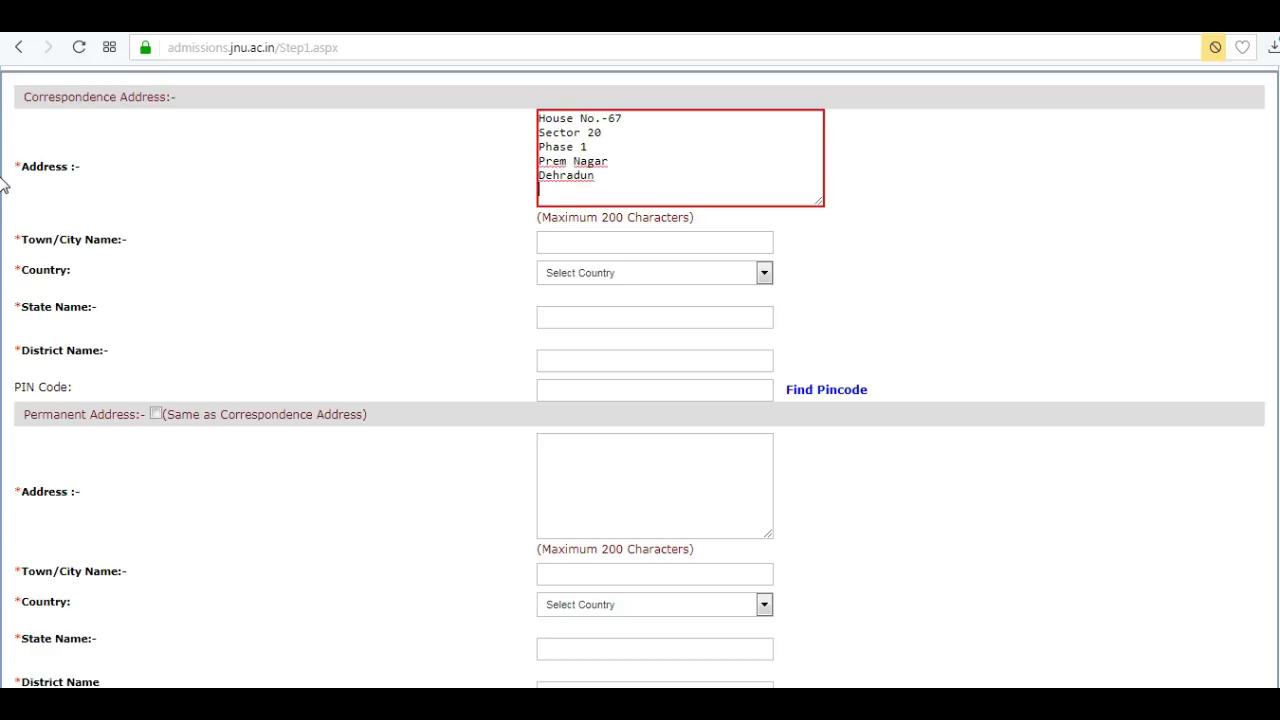
left_click(582, 244)
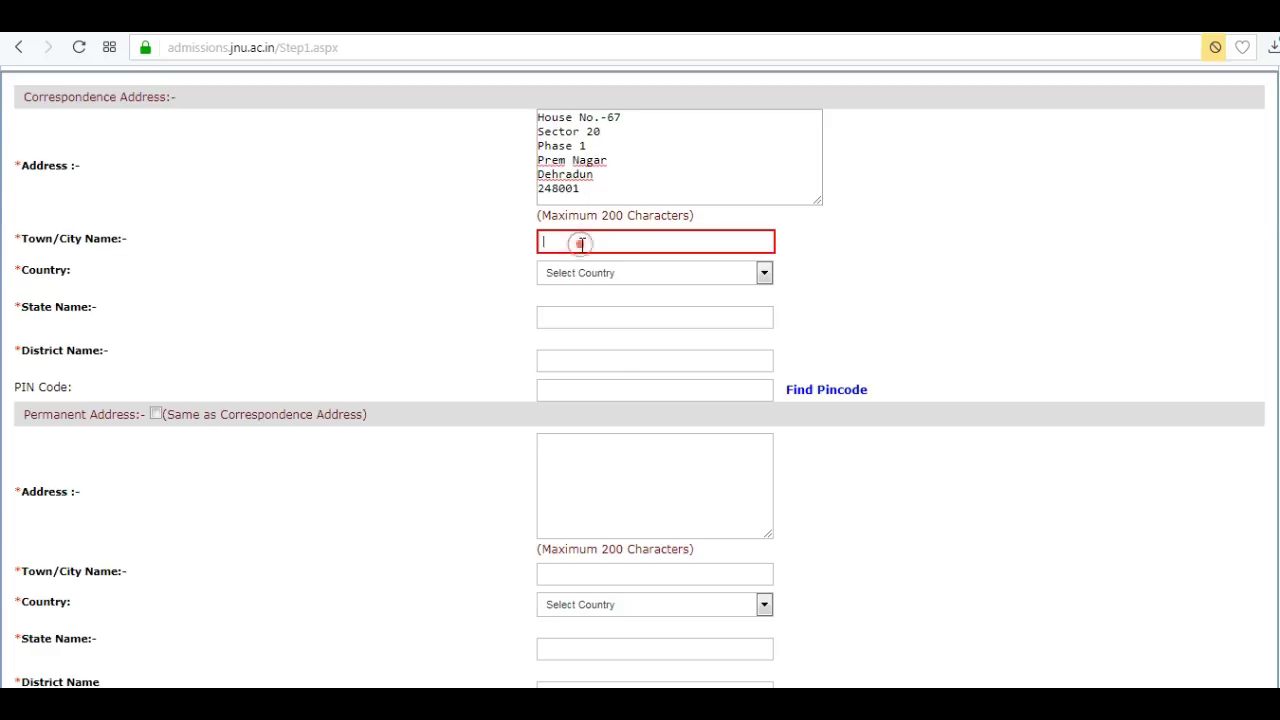
left_click(764, 273)
scroll(726, 377, "down", 15)
left_click(600, 443)
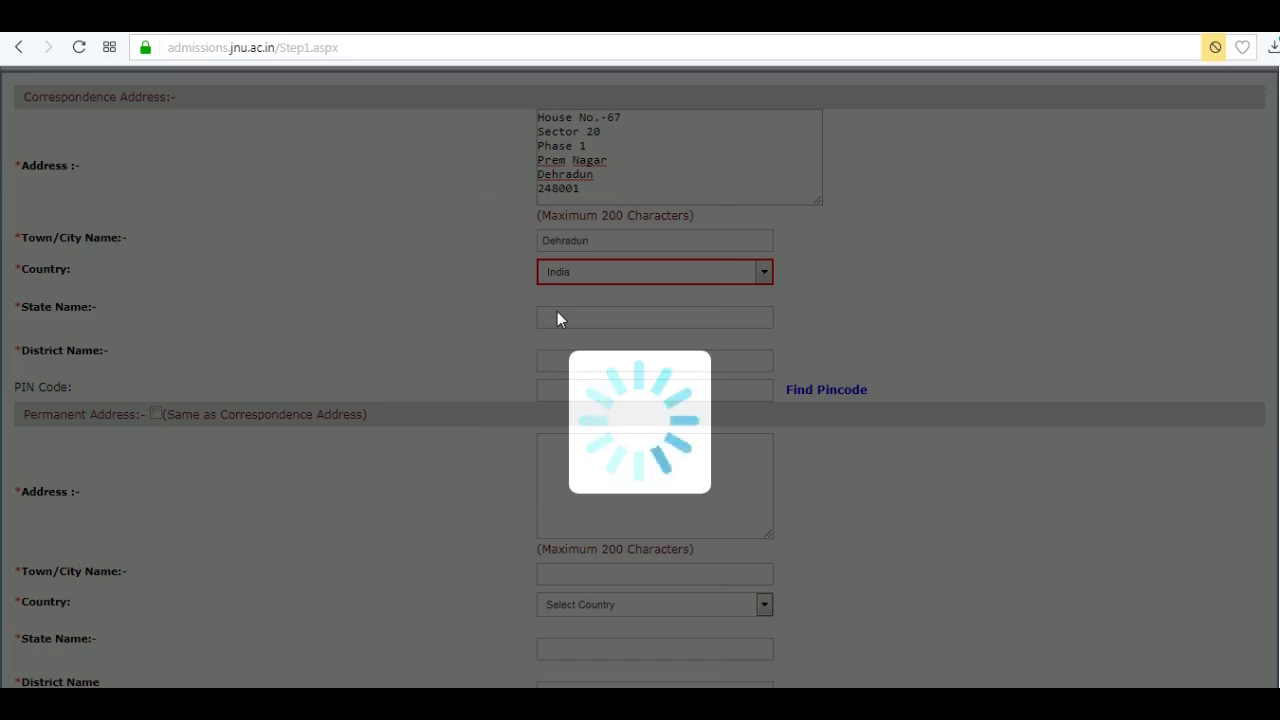
scroll(583, 465, "up", 1)
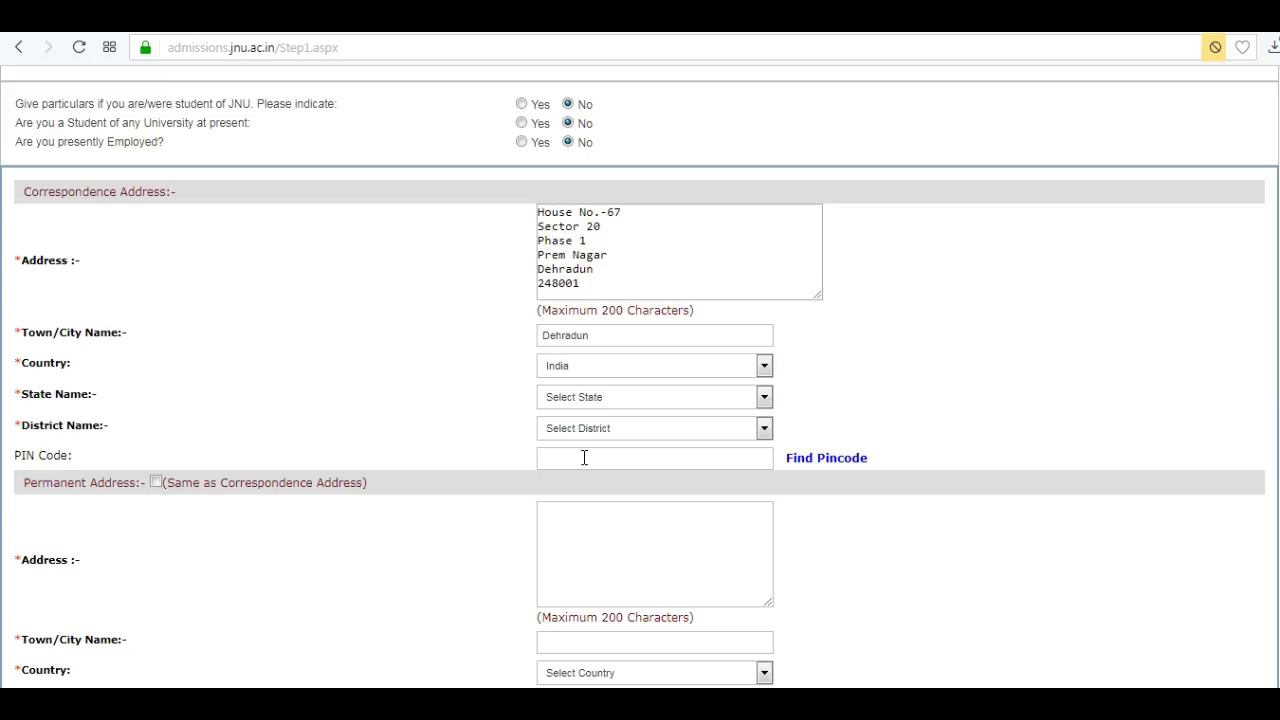
left_click(572, 400)
scroll(766, 500, "down", 5)
left_click(590, 632)
left_click(589, 432)
left_click(583, 517)
Set the permanent address same as correspondence, enter PIN and verification text, and save.
left_click(156, 482)
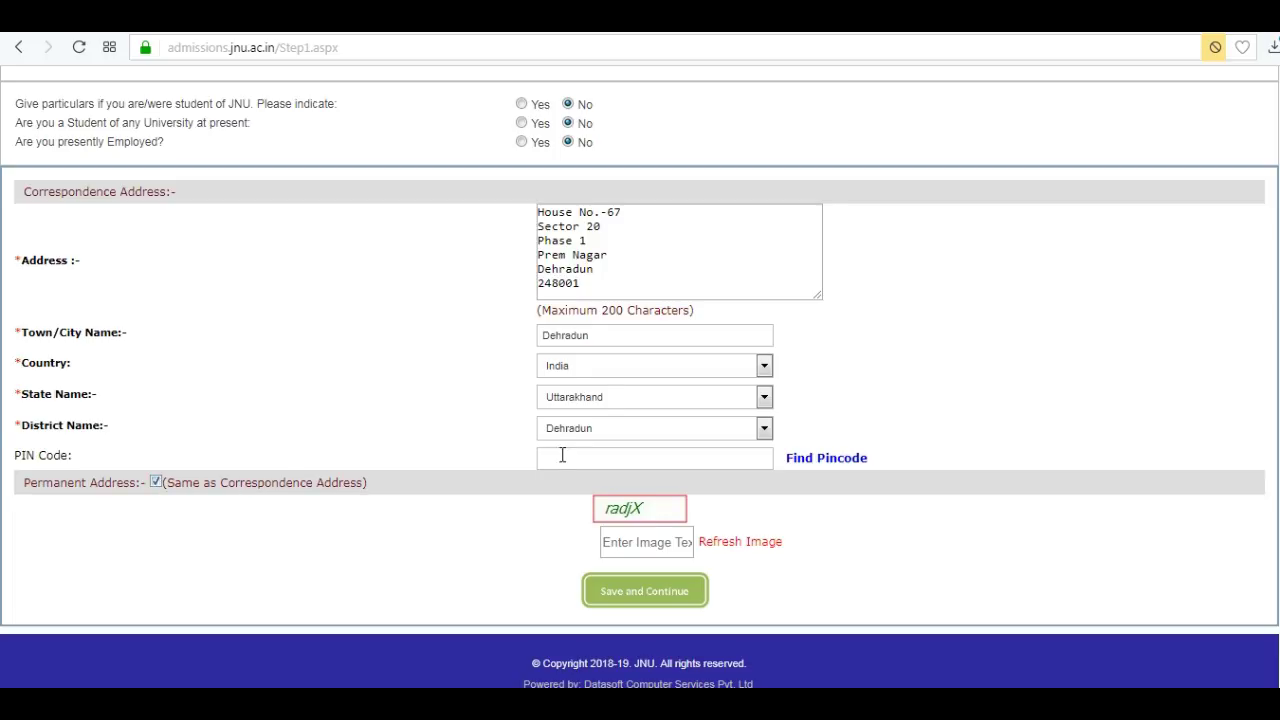
left_click(561, 457)
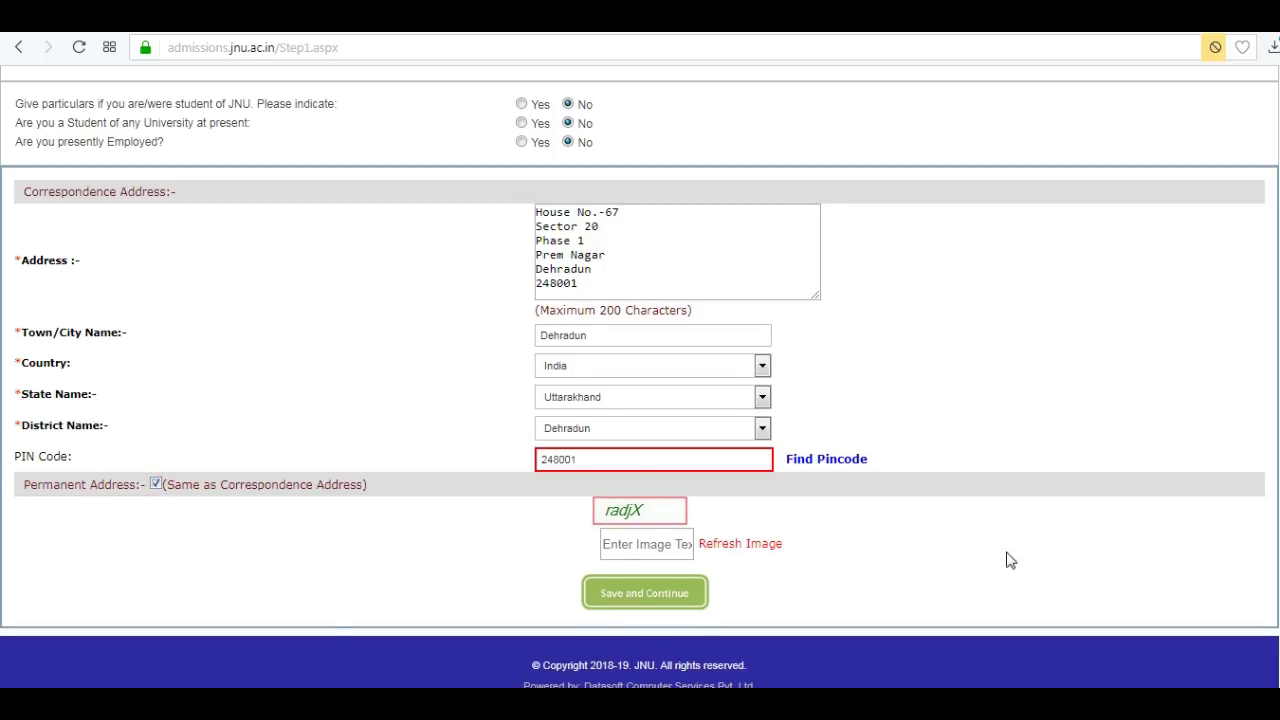
left_click(650, 542)
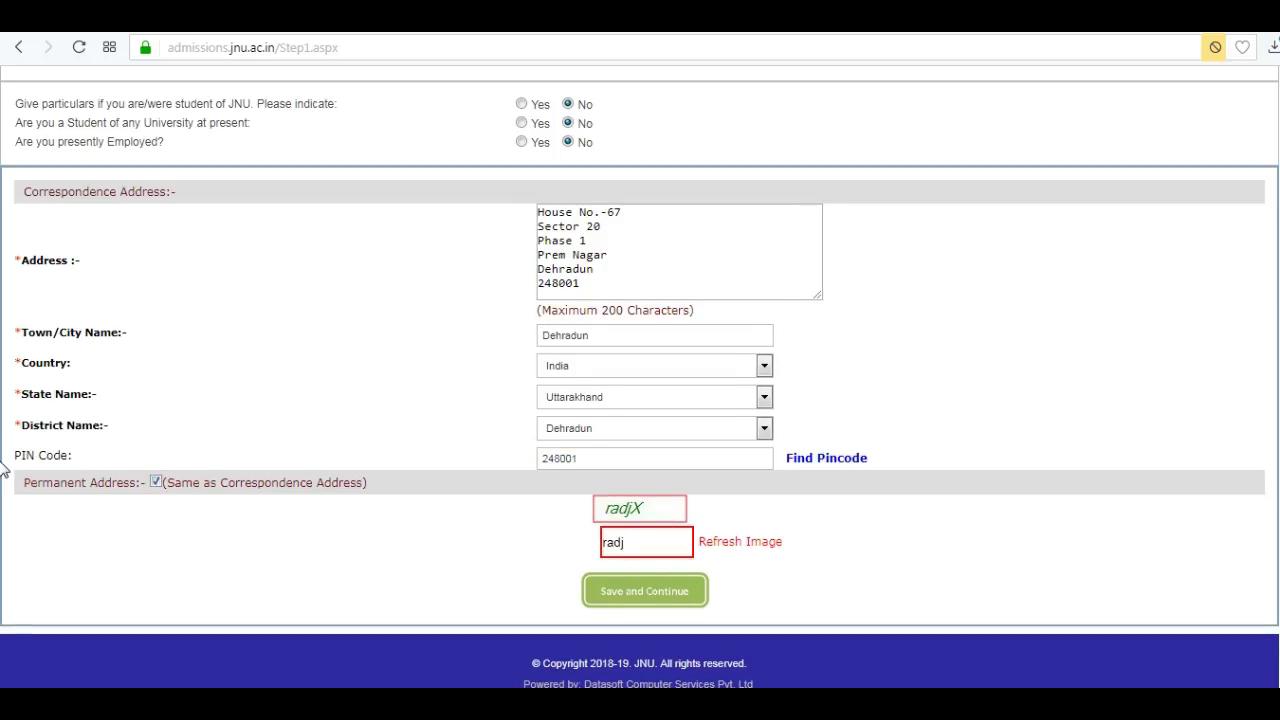
left_click(652, 590)
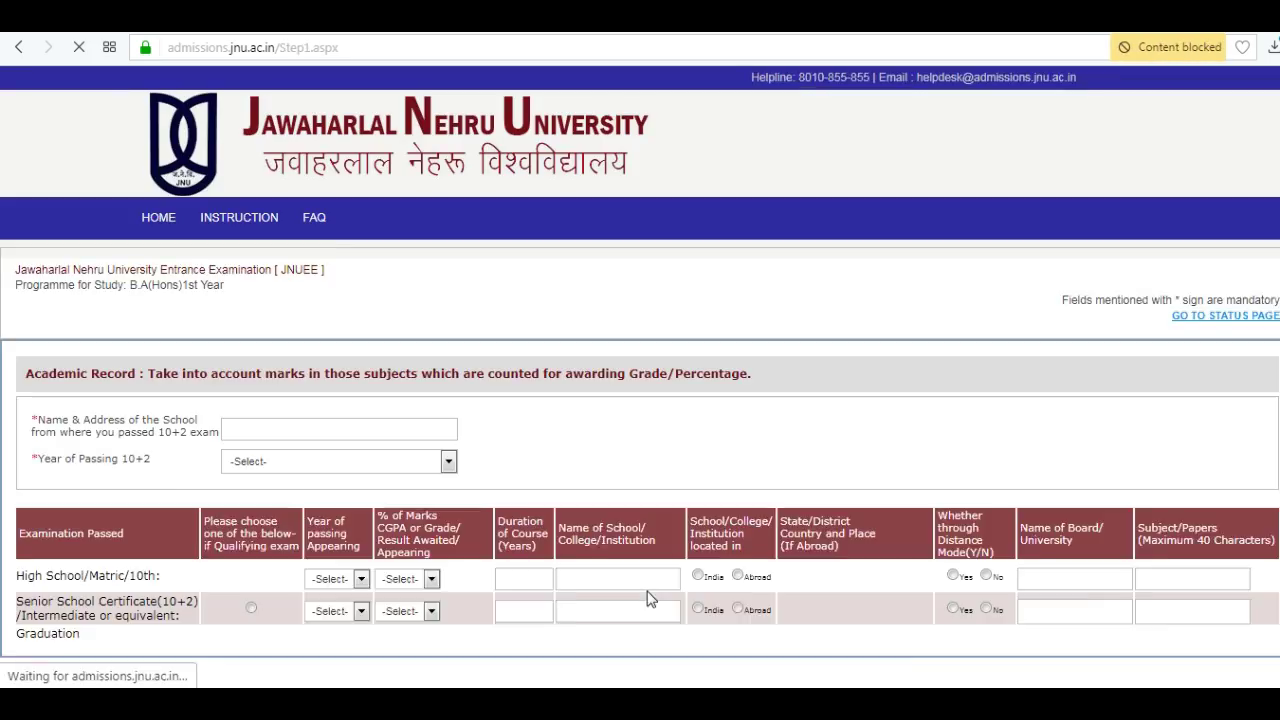
Enter the 10+2 school and year 2017, and High School year 2015 with % of Marks result.
left_click(230, 428)
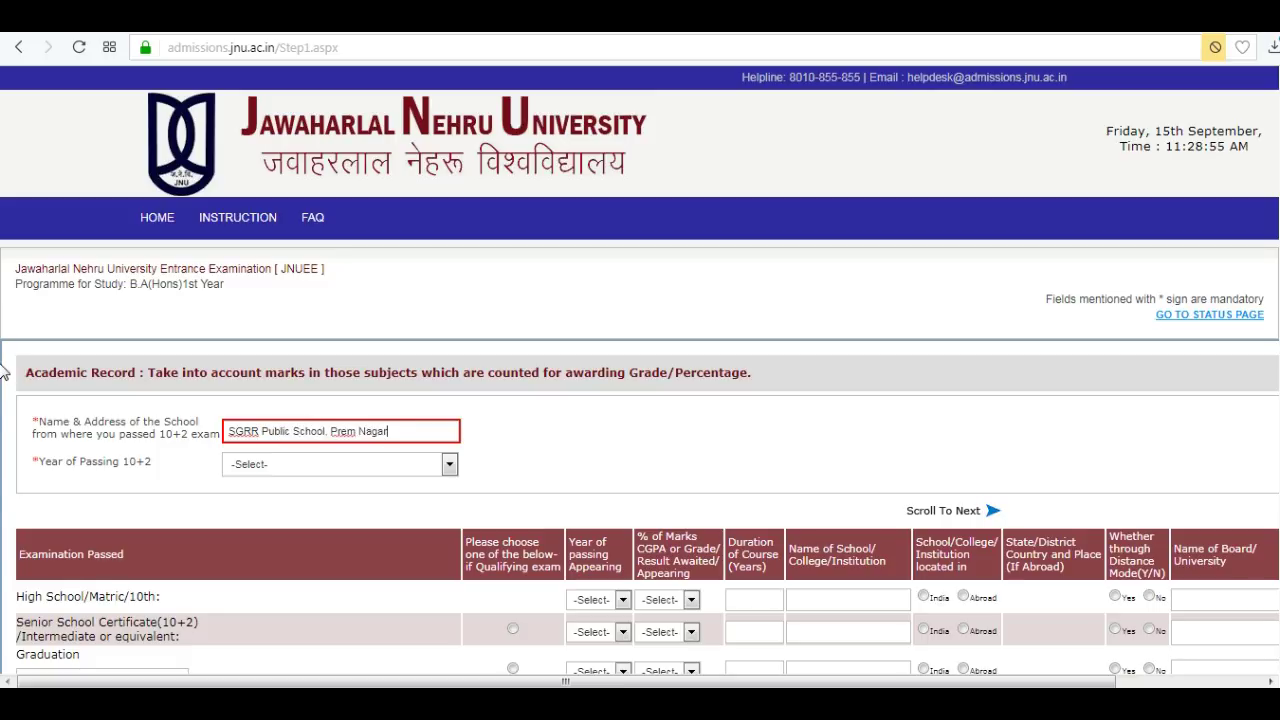
left_click(449, 464)
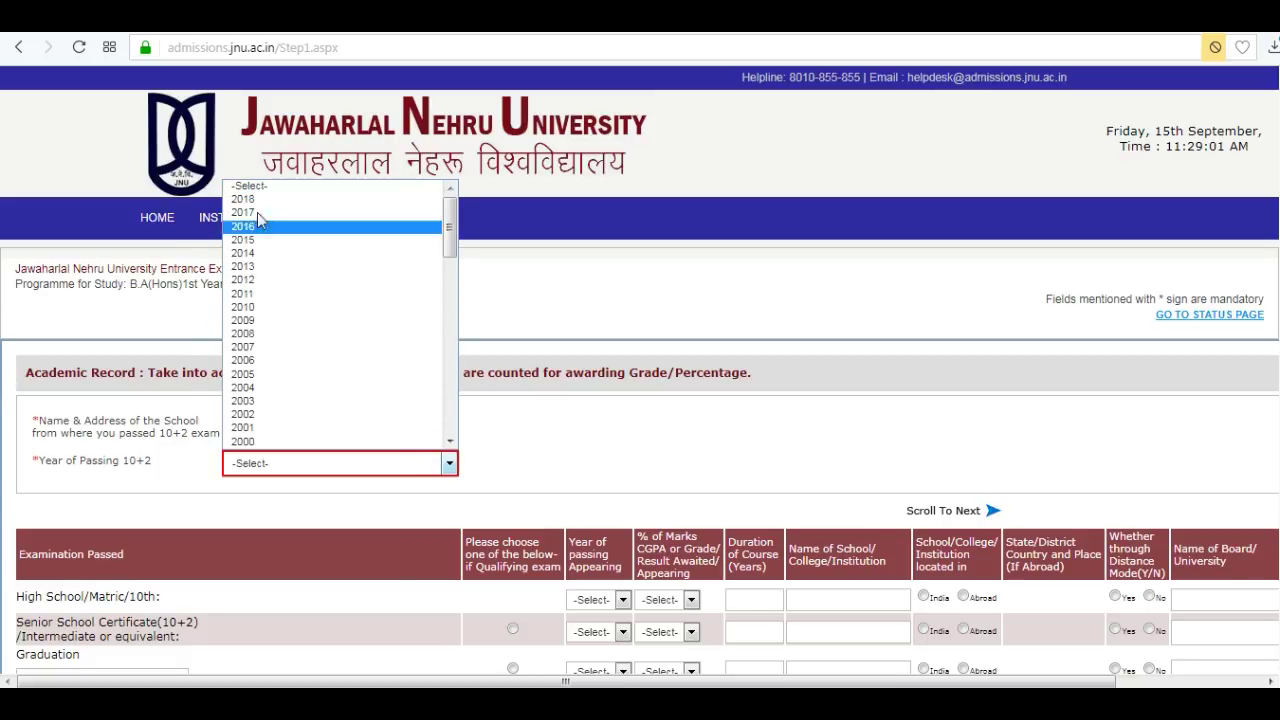
left_click(260, 222)
scroll(3, 530, "down", 4)
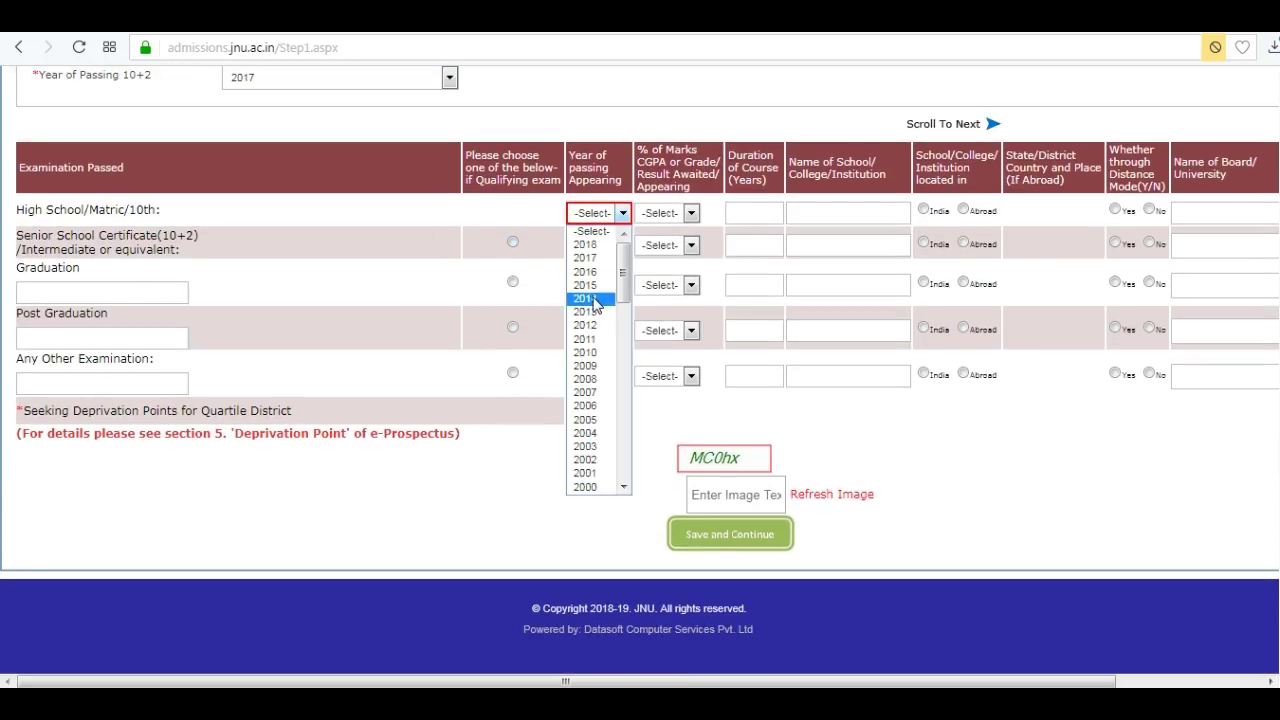
left_click(588, 285)
left_click(690, 214)
left_click(667, 244)
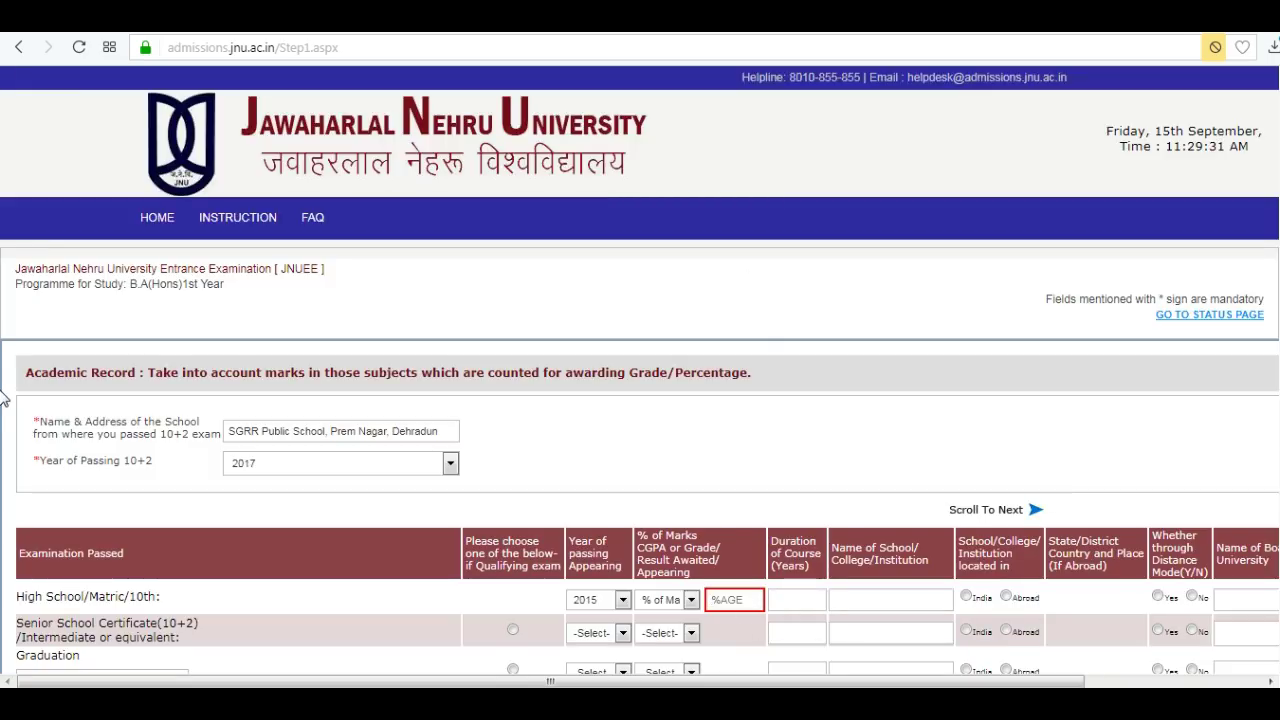
left_click(795, 600)
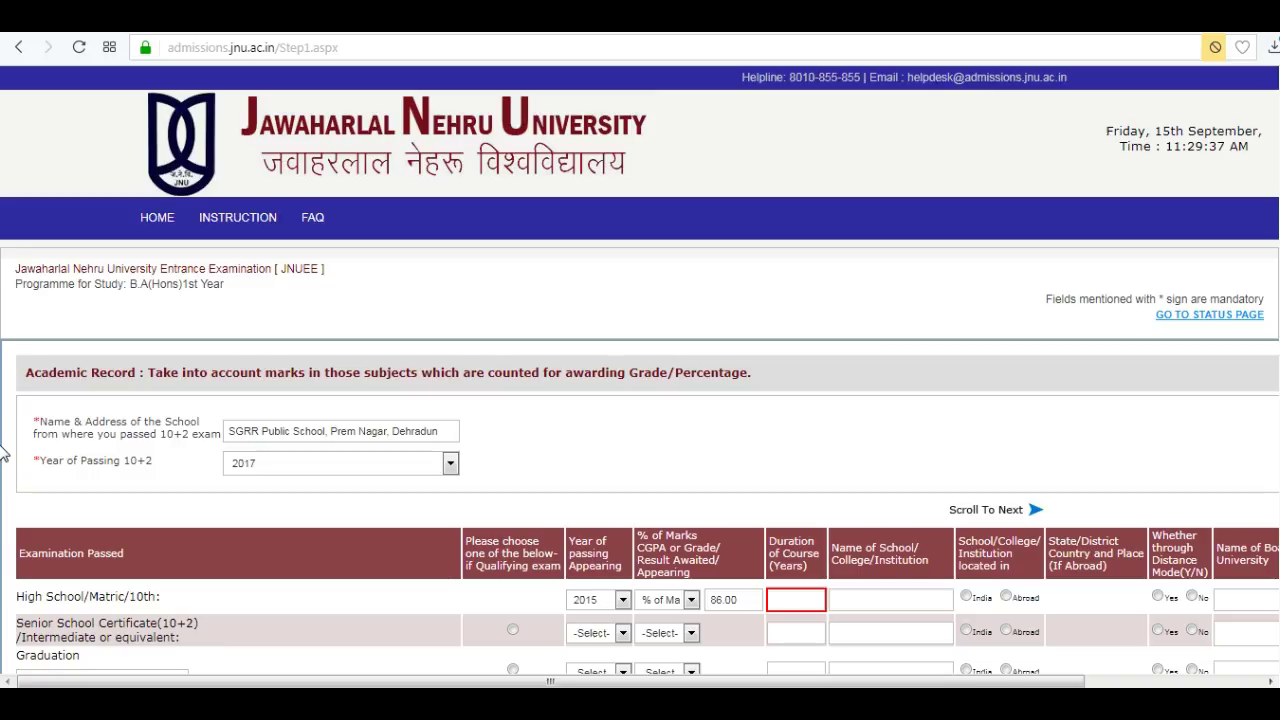
Record High School as SGRR Public School in Dehradun, Uttarakhand, India, not distance mode.
key("Tab")
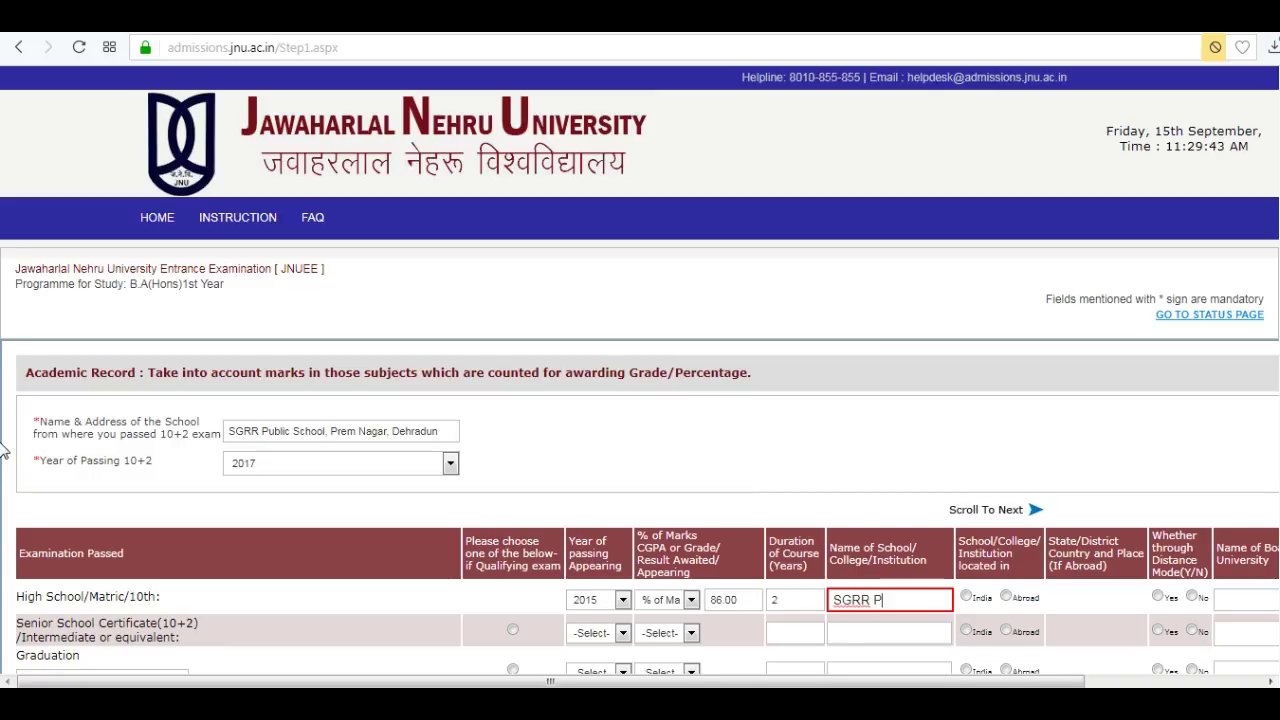
type("SGRR Public School")
left_click(965, 597)
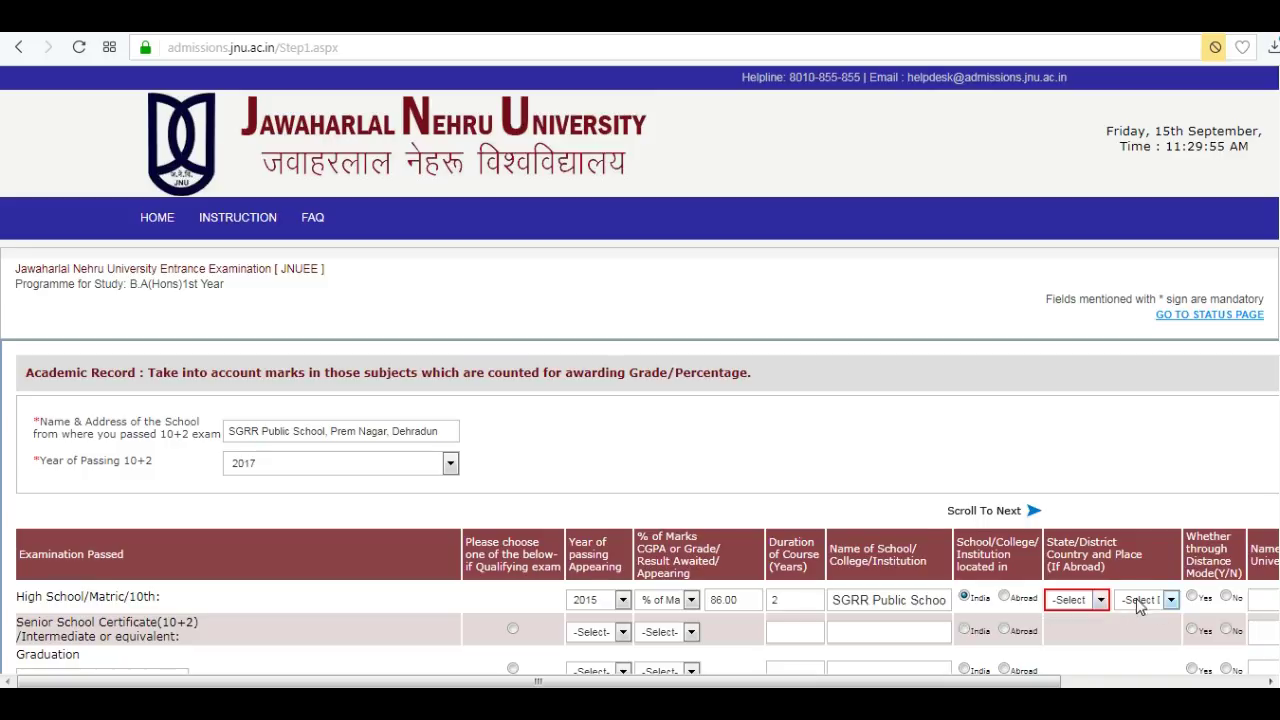
left_click(1100, 600)
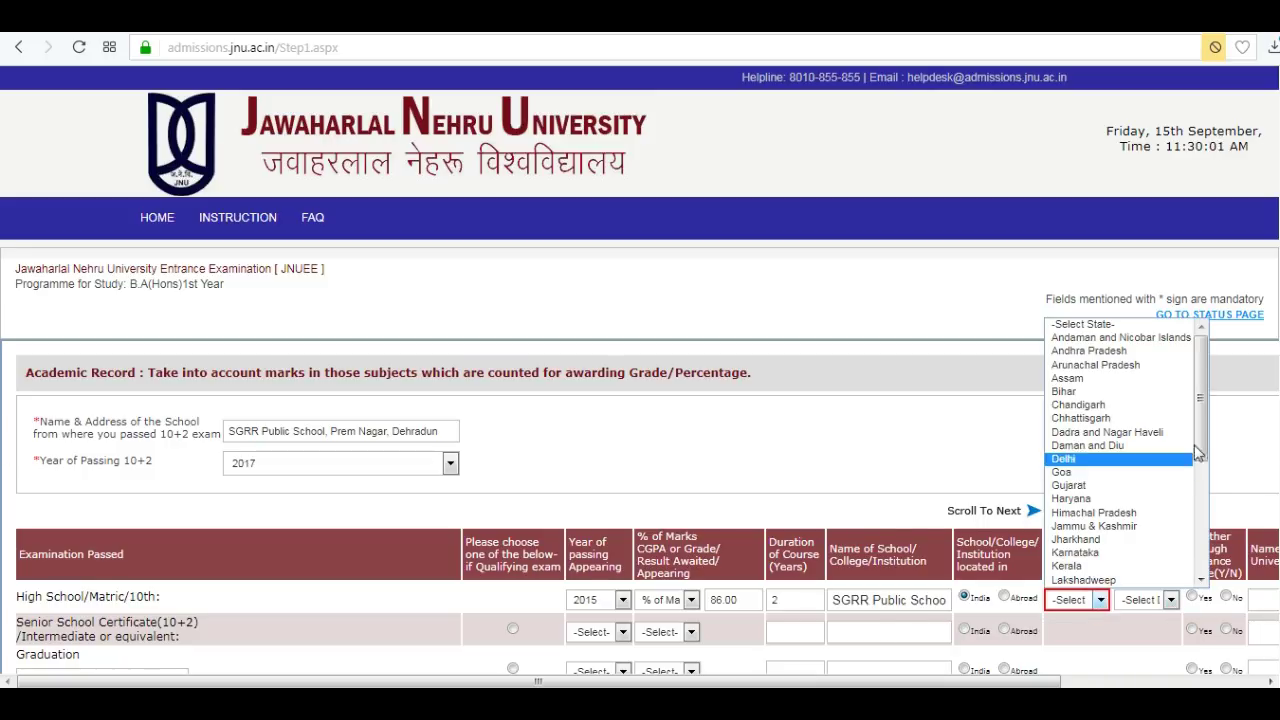
scroll(1205, 445, "down", 5)
left_click(1100, 566)
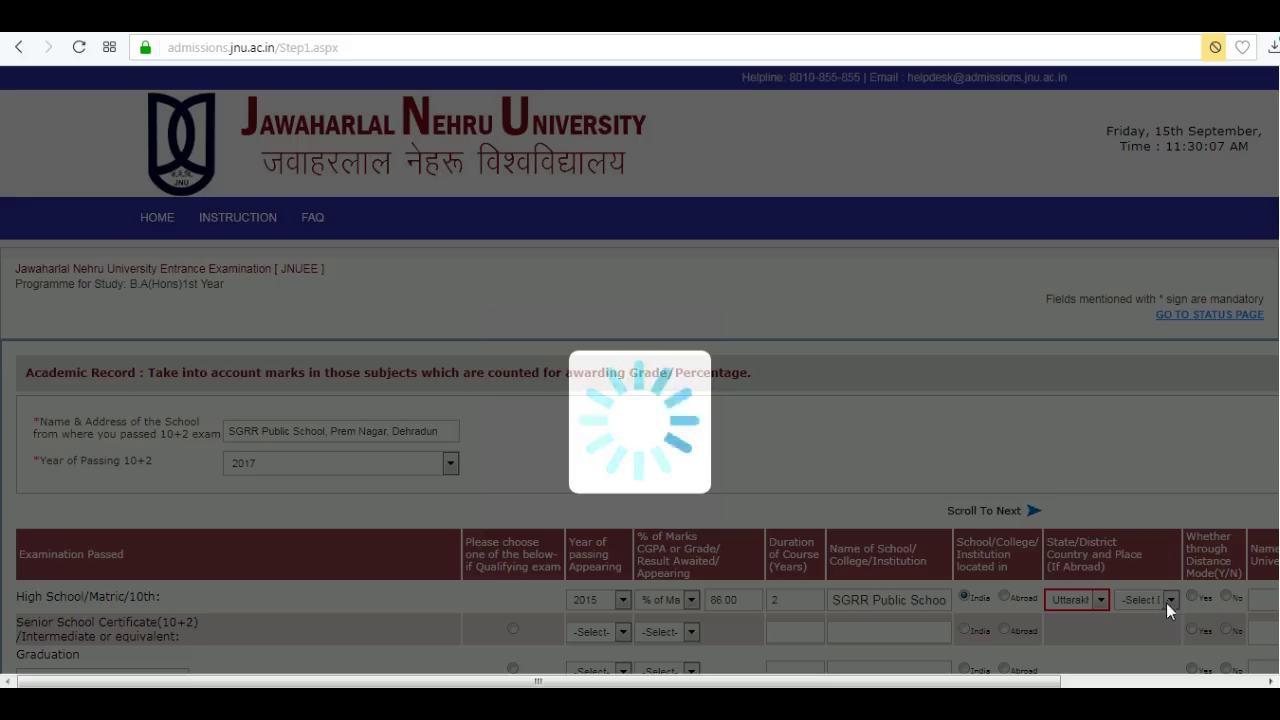
left_click(1166, 600)
left_click(1148, 472)
left_click(1226, 597)
Enter Uttarakhand Board with subjects English, Science, Computer, Hindi, Business; mark Senior School qualifying.
type("Uttarakha")
key("BackSpace")
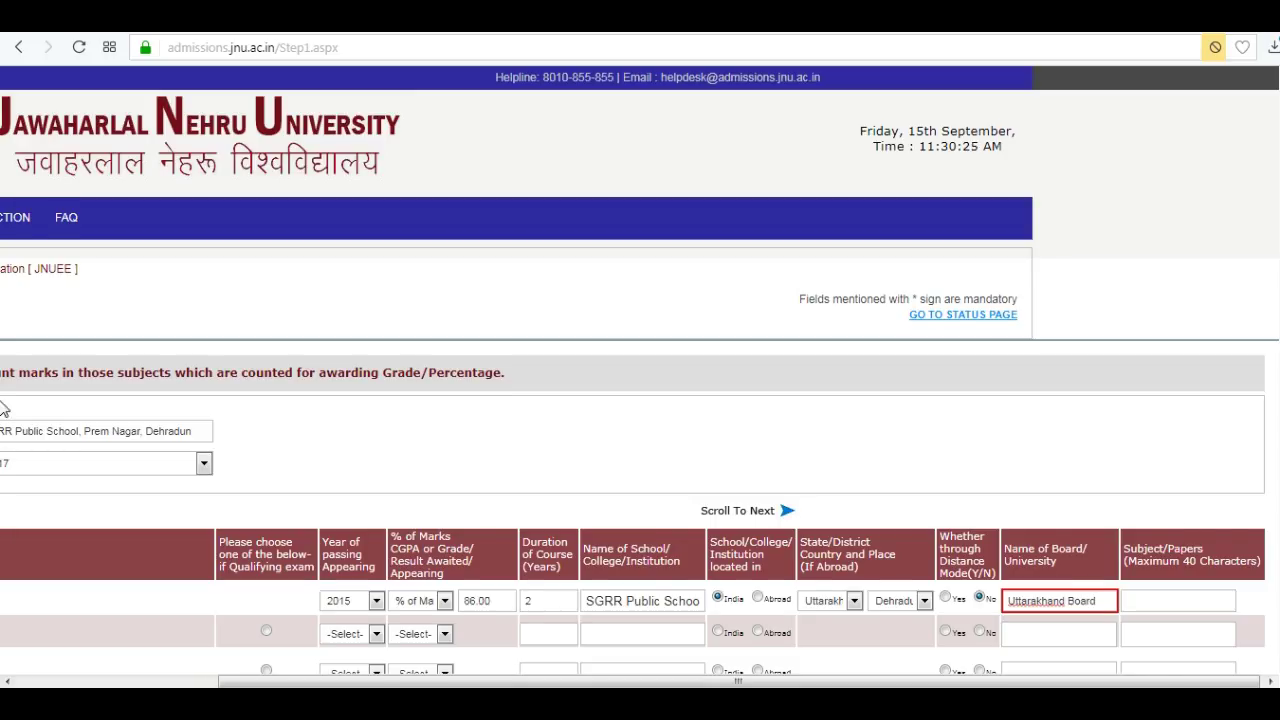
scroll(3, 537, "down", 2)
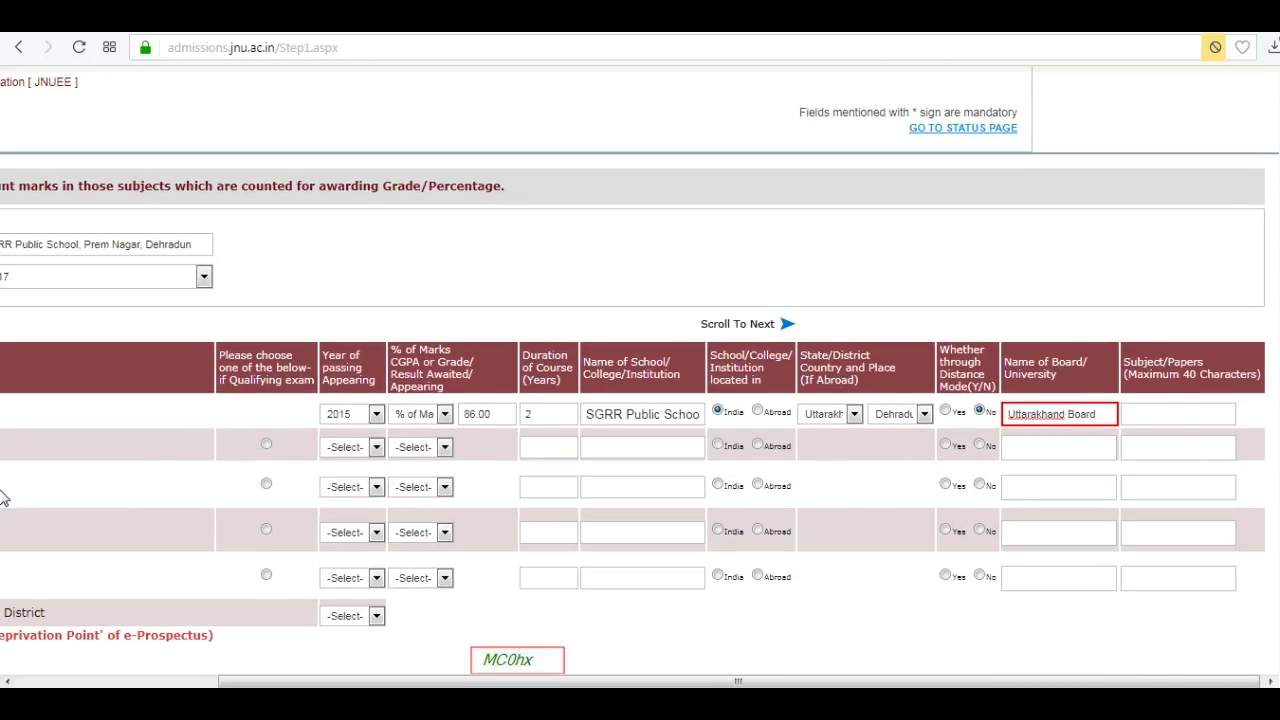
left_click(1150, 414)
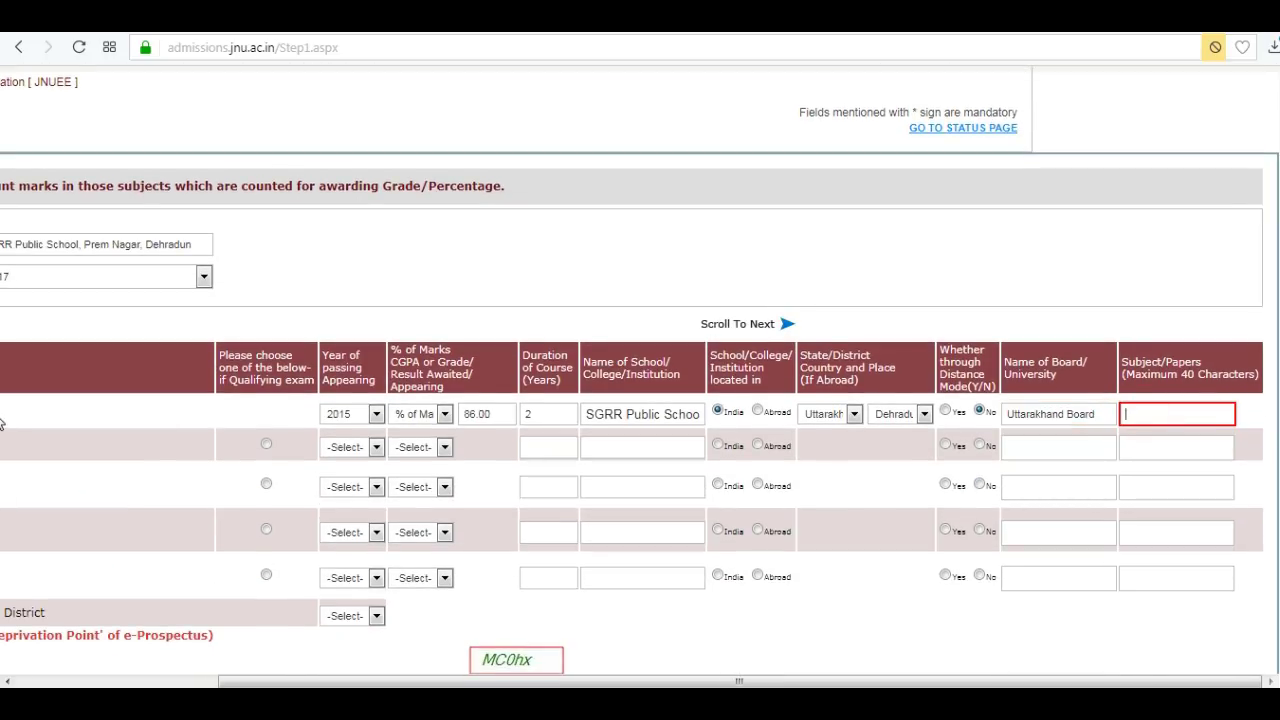
type("English,")
key("Return")
type("Science Computer Hindi")
type(" Business")
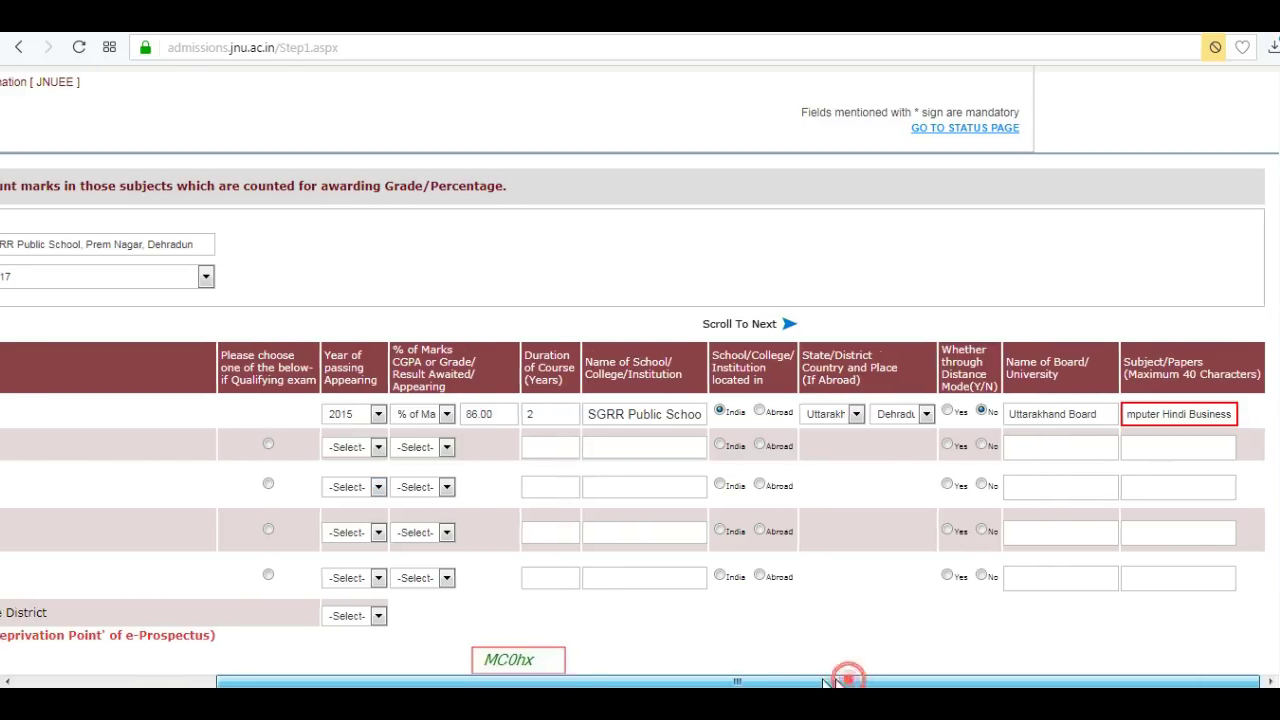
scroll(320, 485, "left", 5)
left_click(512, 441)
Enter Senior School as passed in 2017 with 79 % of Marks, duration 2, at SGRR Public School.
left_click(622, 445)
left_click(590, 196)
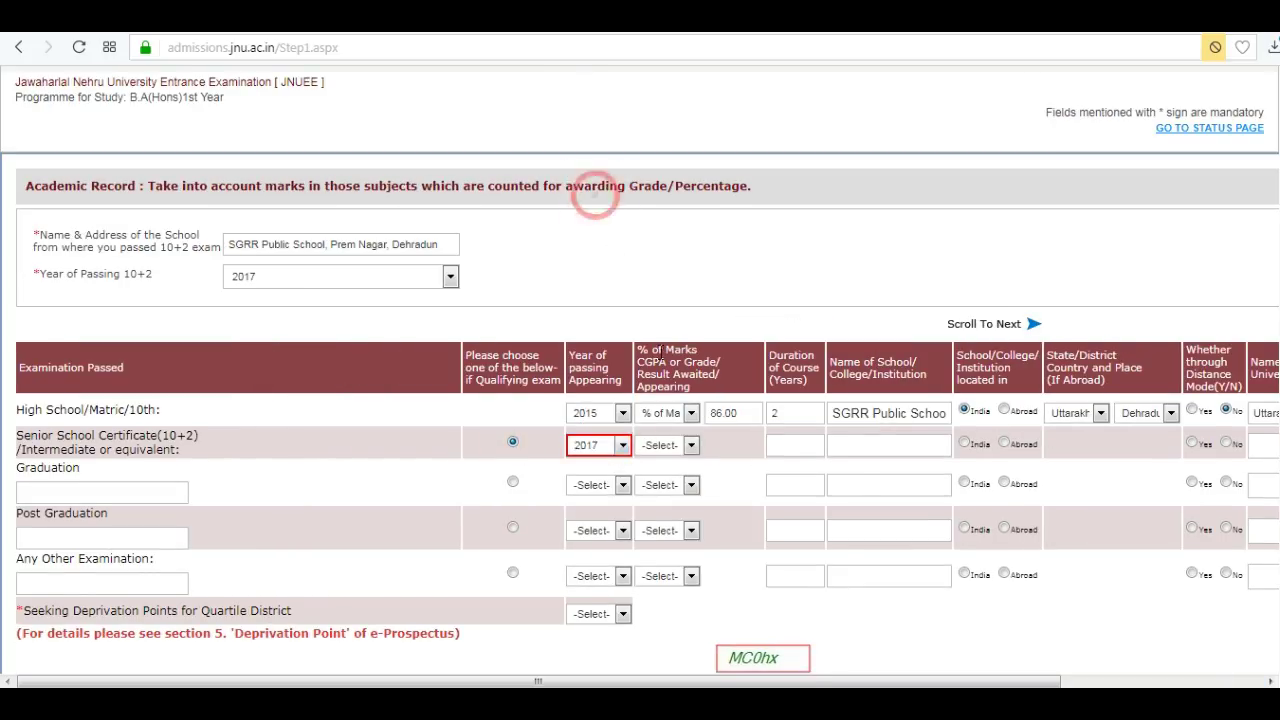
left_click(690, 445)
left_click(686, 474)
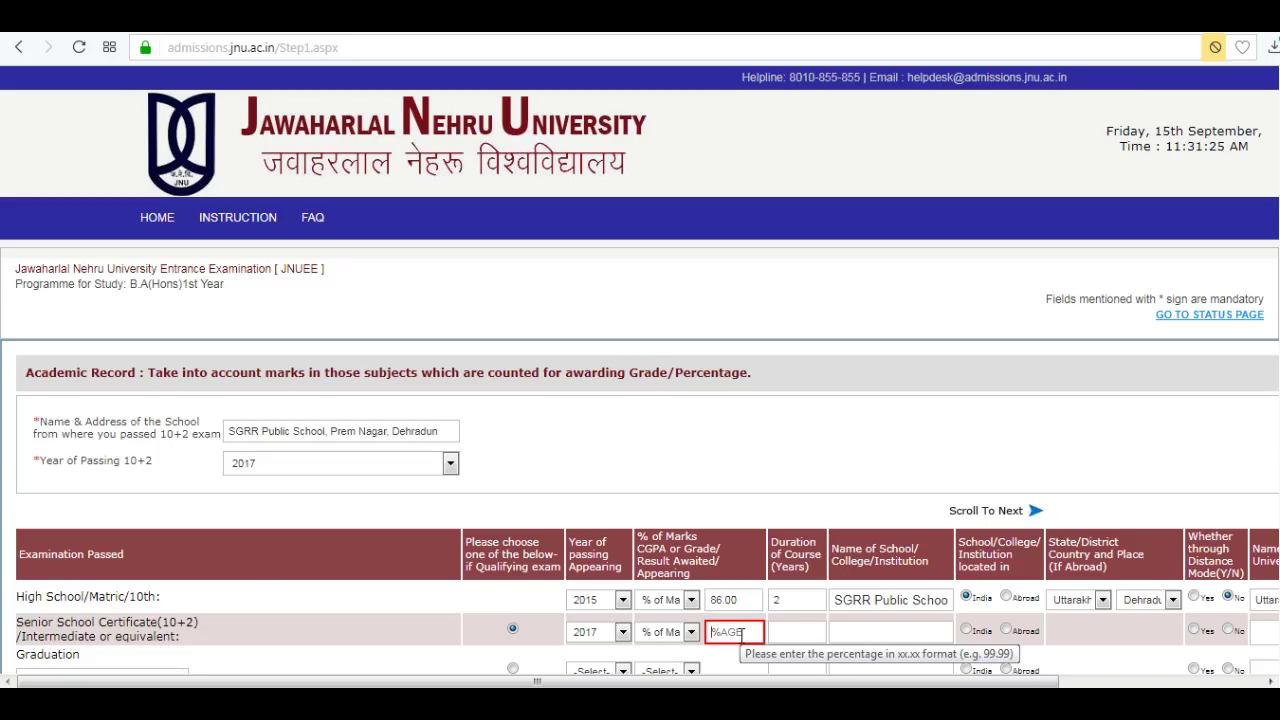
type("79")
key("Tab")
type("2")
key("Tab")
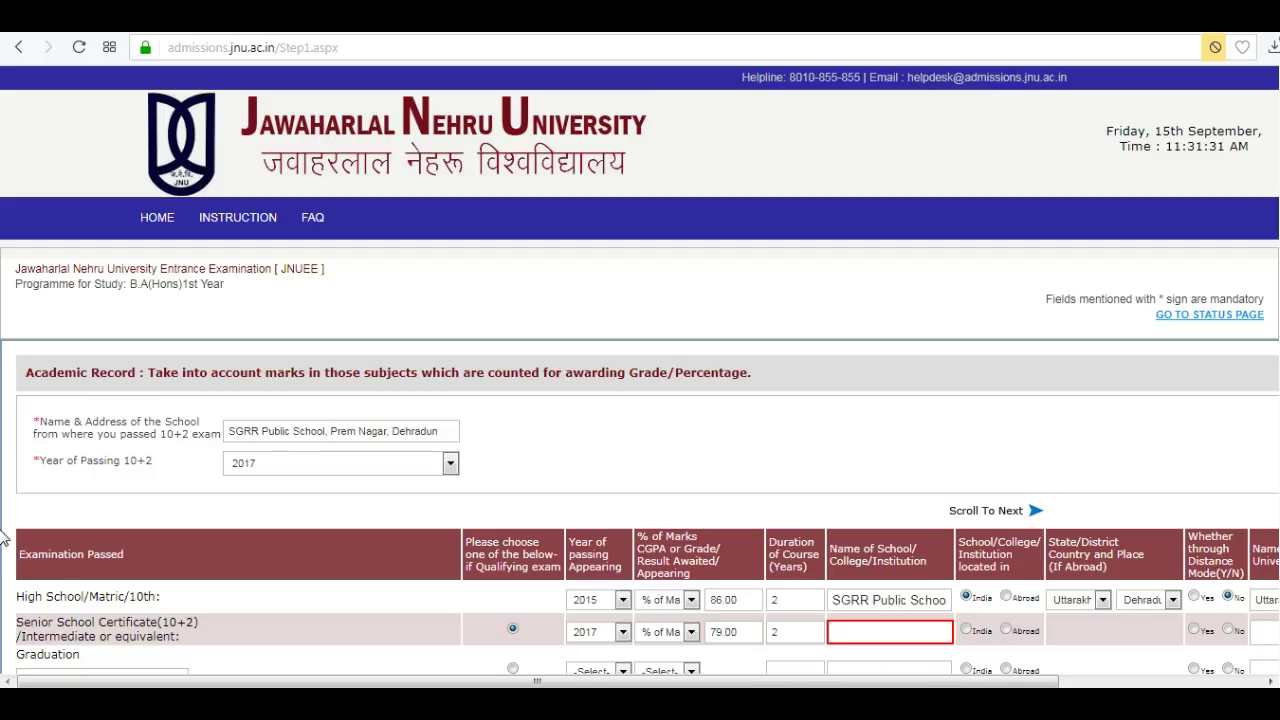
type("SGRR Public School")
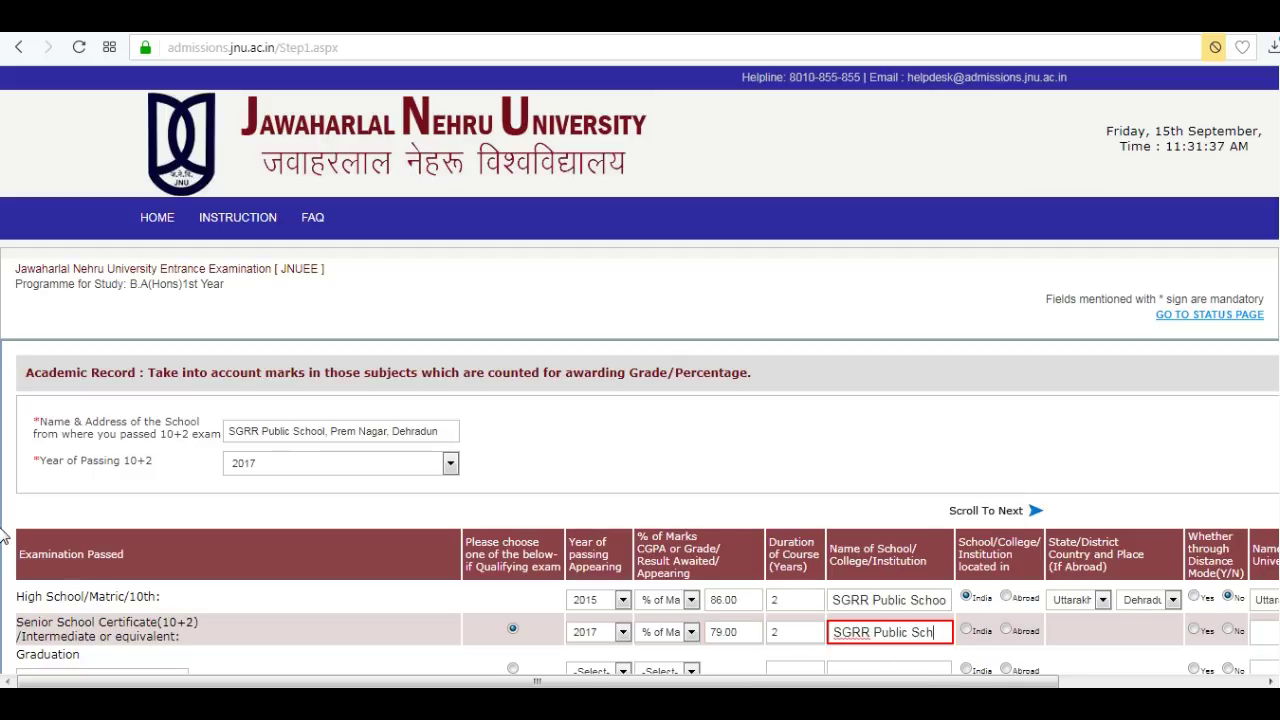
Set the Senior School location to India, state Uttarakhand, district Dehradun.
left_click(966, 631)
scroll(960, 600, "right", 3)
left_click(854, 631)
scroll(870, 540, "down", 5)
left_click(840, 593)
left_click(924, 631)
left_click(895, 464)
Mark it non-distance mode, with board Uttarakhand Board and subjects Biology Physics Hindi Chemistry English.
left_click(979, 631)
left_click(1029, 631)
type("Utta")
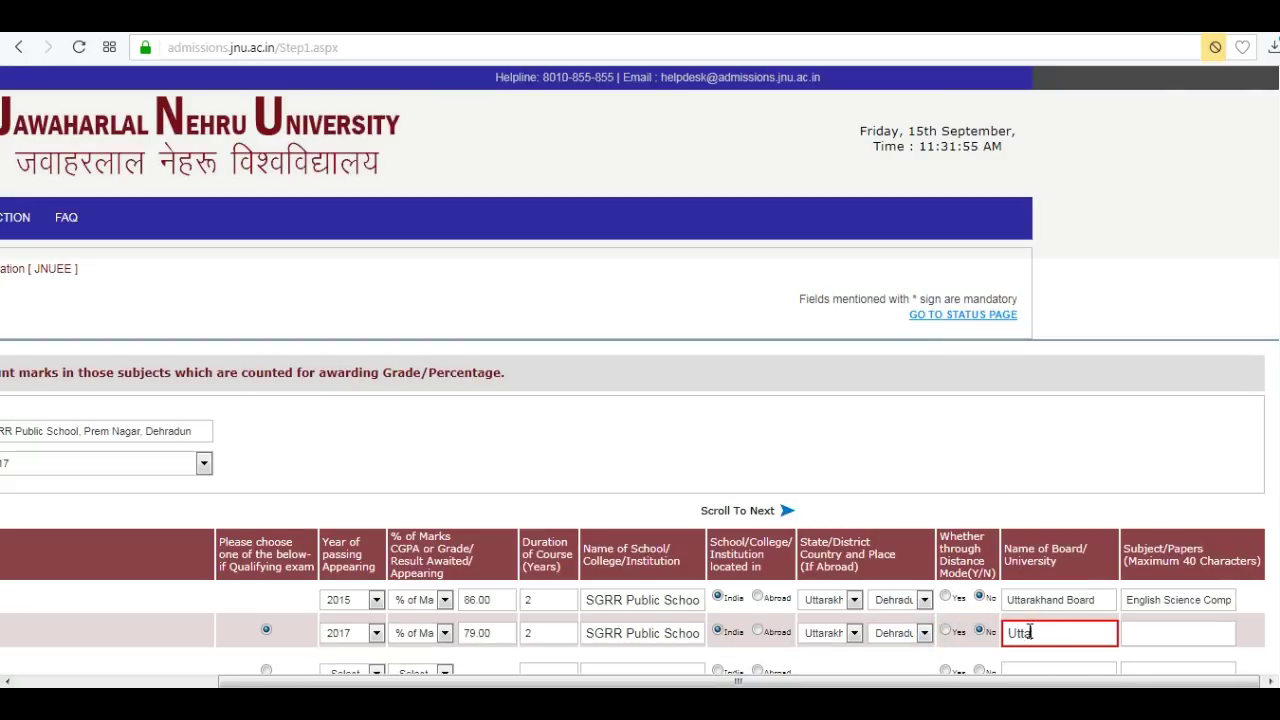
type("rakhand Board")
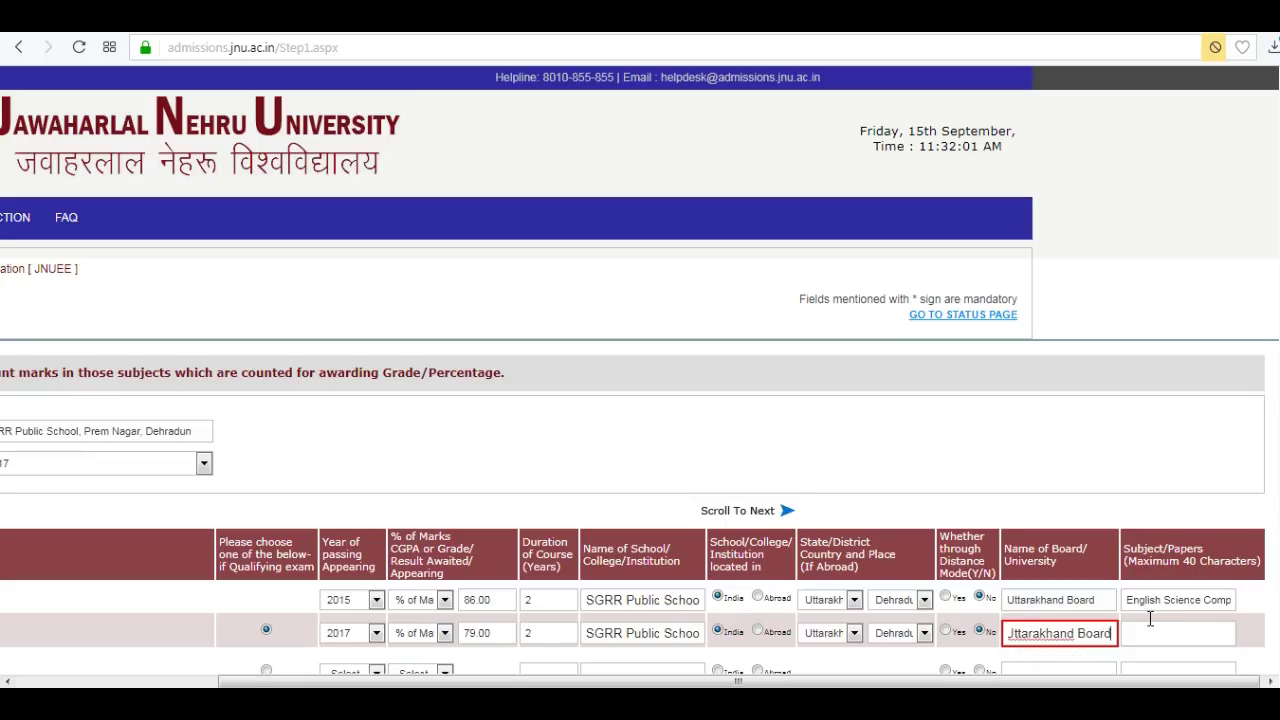
left_click(1140, 632)
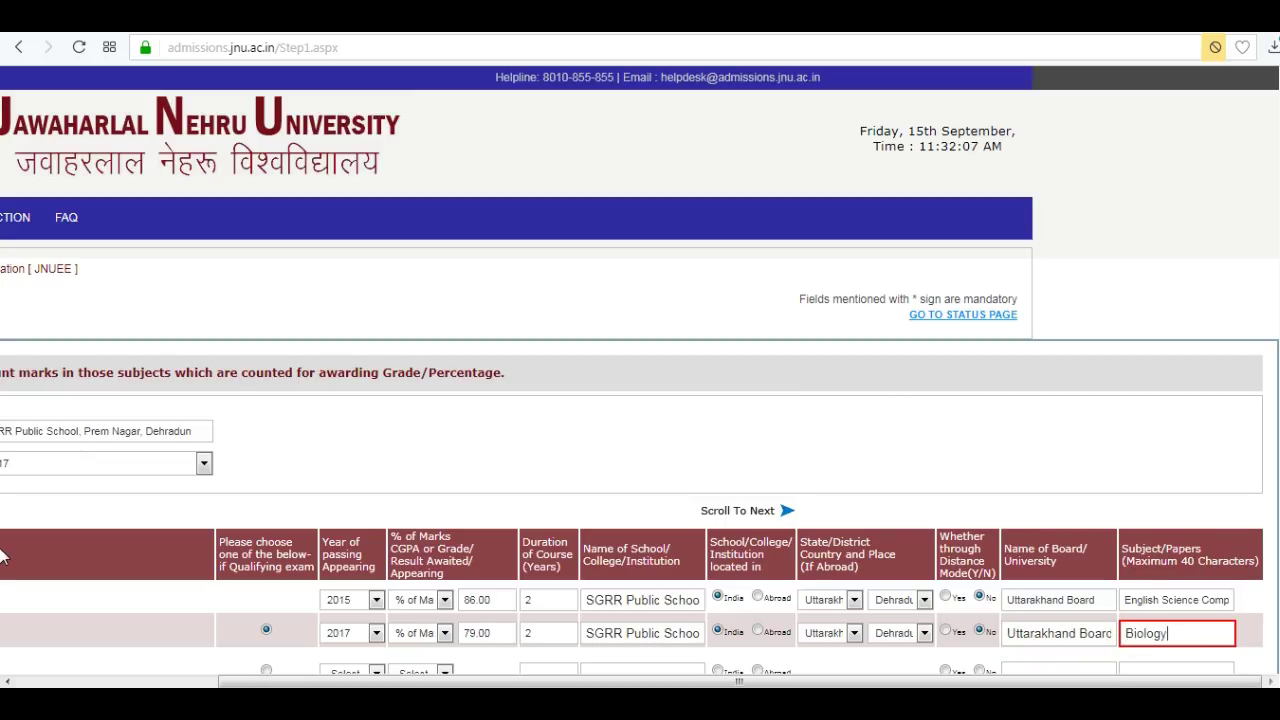
type("Biology Physics Hindi Chemistr")
type("y English")
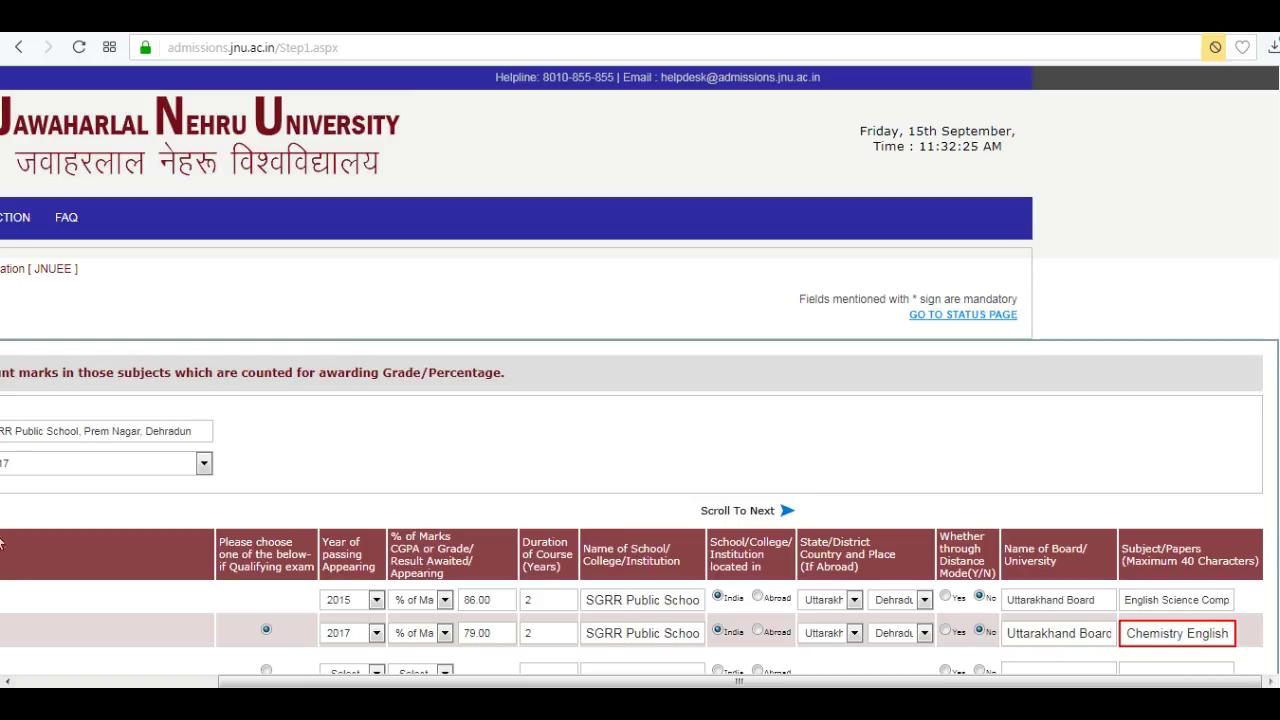
Enter the captcha, leave Deprivation Points unchanged, and save the qualification details.
scroll(1275, 540, "down", 4)
scroll(1275, 540, "left", 3)
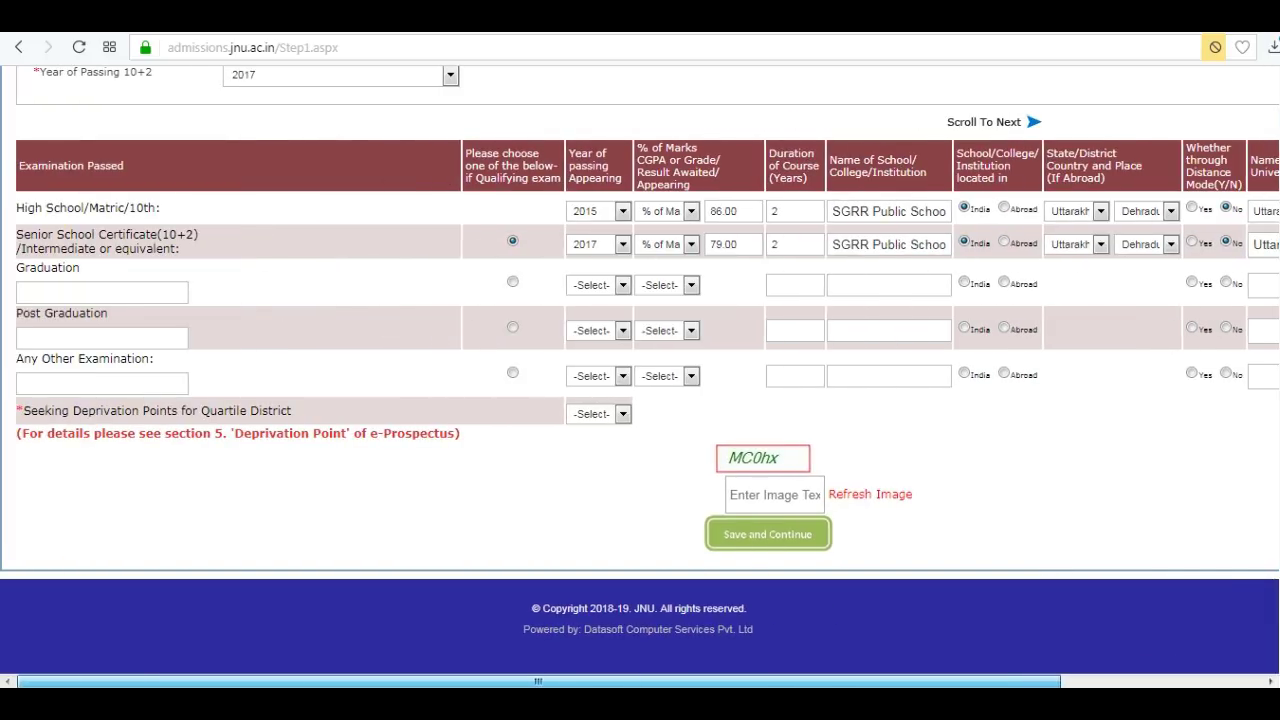
type("MC0hx")
left_click(622, 413)
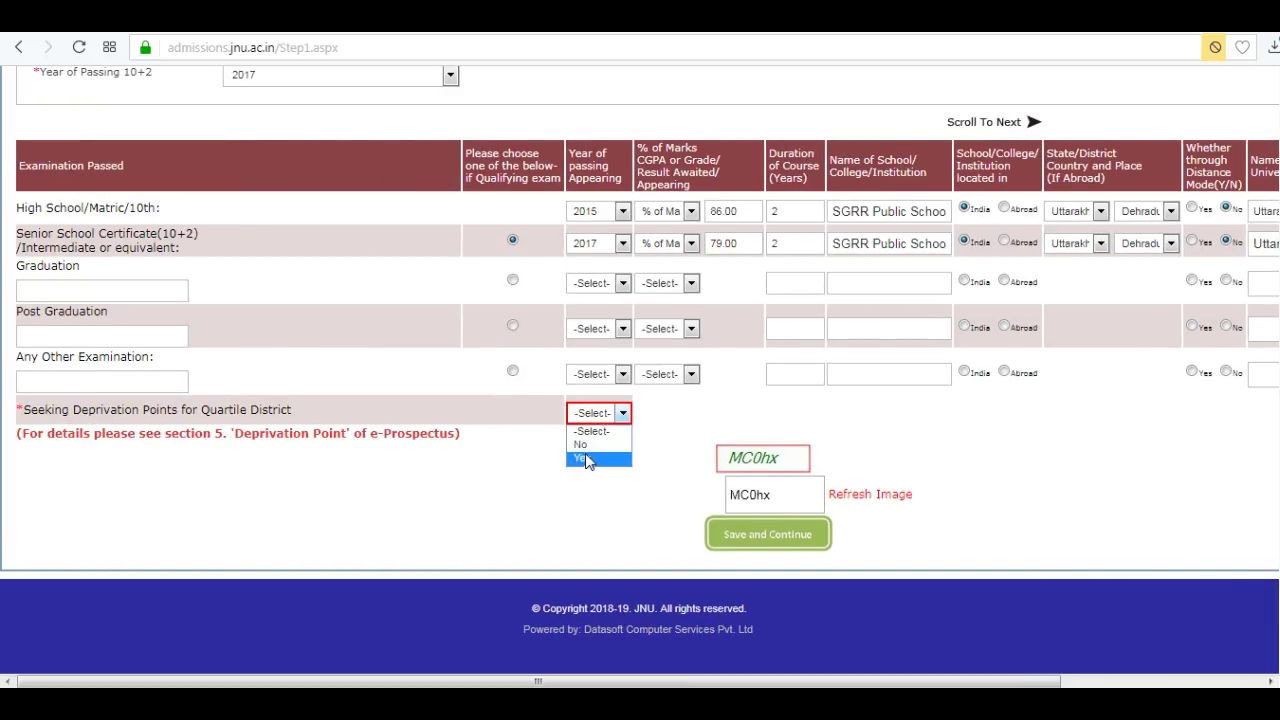
left_click(585, 444)
type("MC")
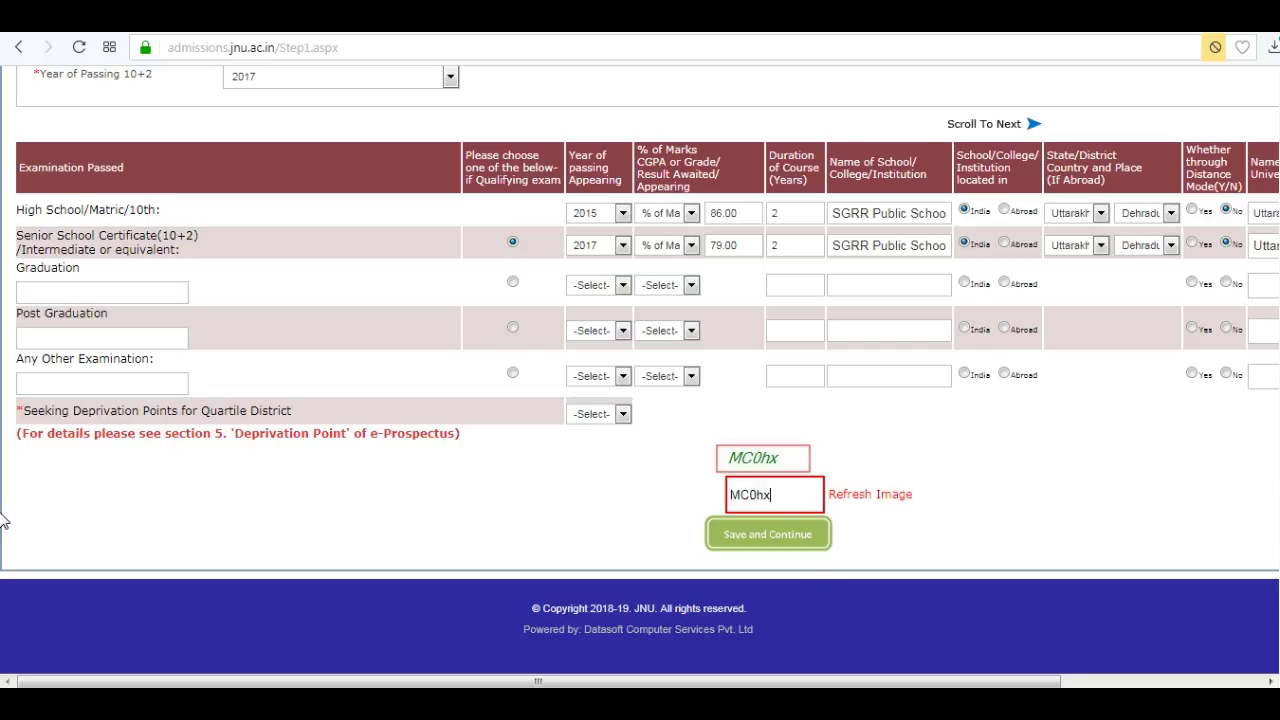
left_click(780, 540)
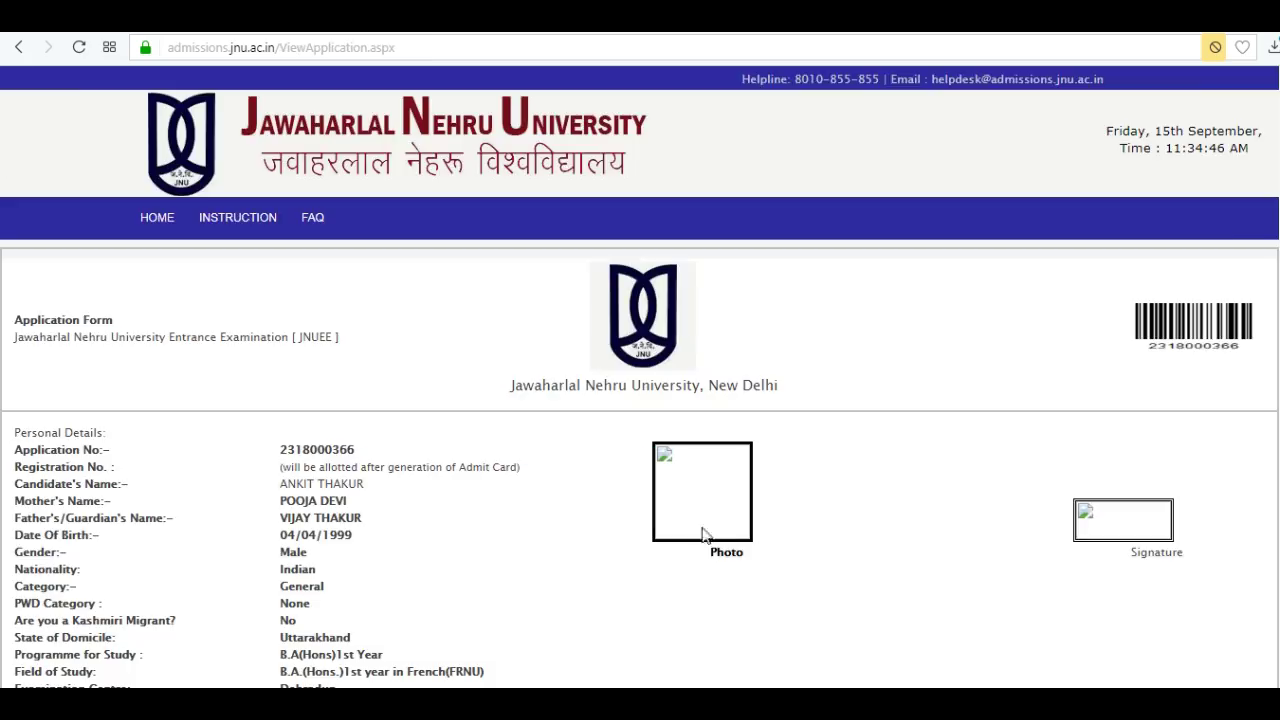
Scroll through the application preview and go to the Application Status page.
scroll(3, 648, "down", 15)
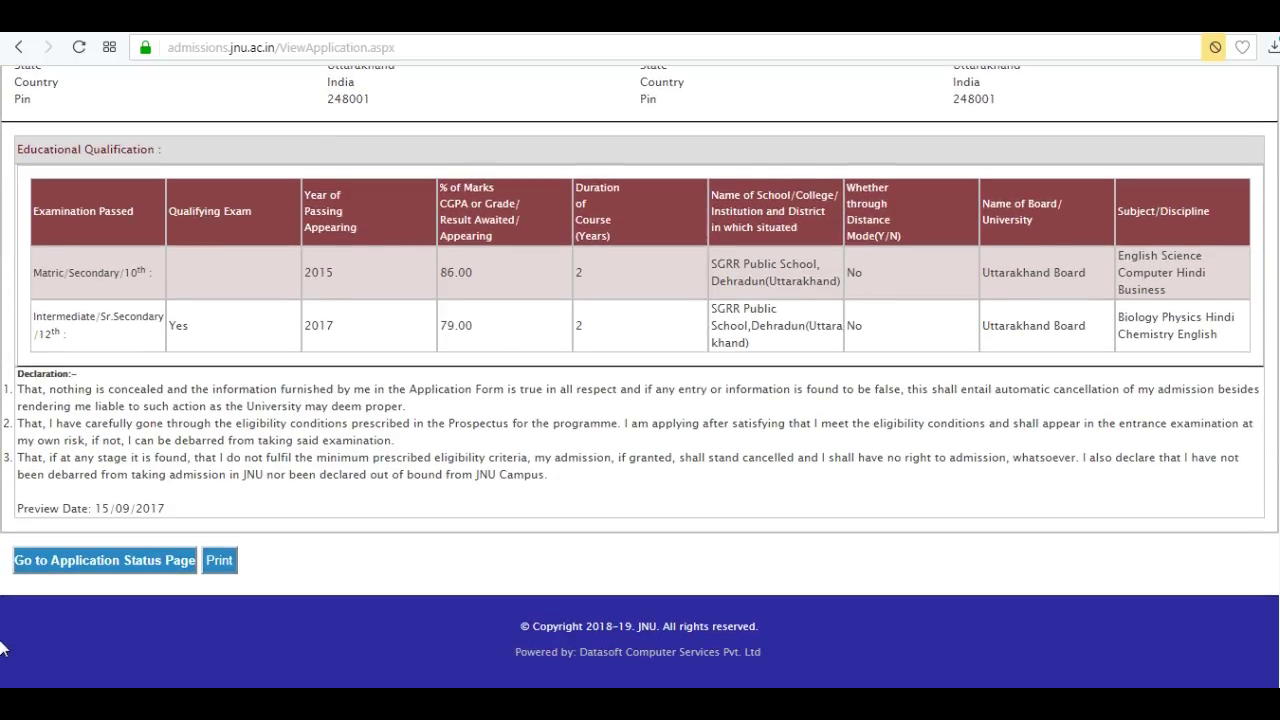
left_click(101, 566)
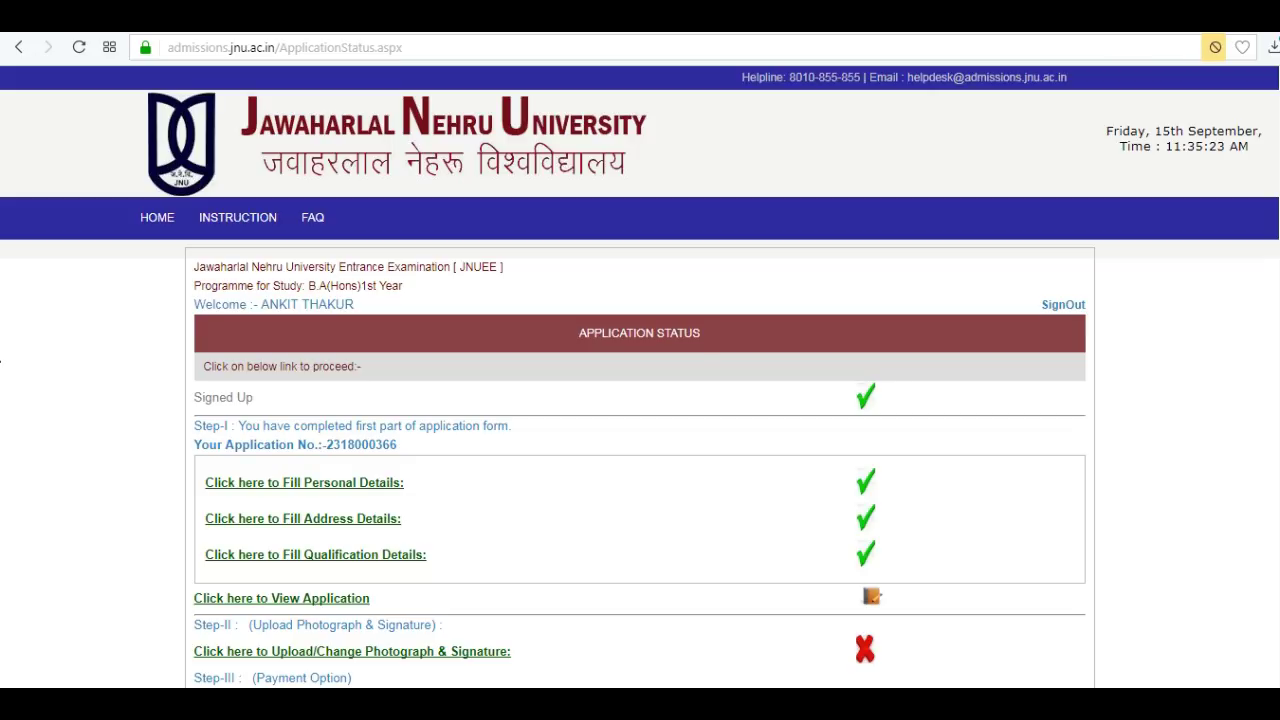
scroll(3, 371, "down", 2)
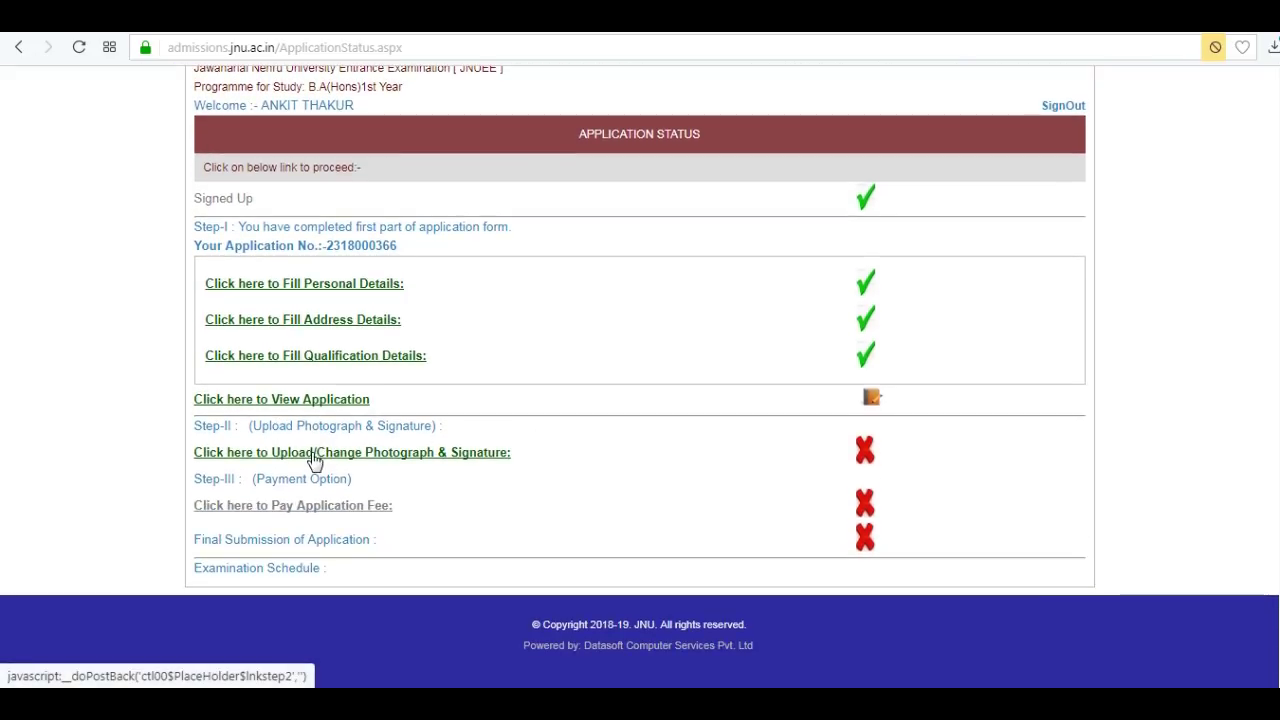
Upload the Photograph image as the applicant's photo.
left_click(312, 455)
left_click(250, 398)
left_click(334, 150)
left_click(480, 423)
left_click(295, 440)
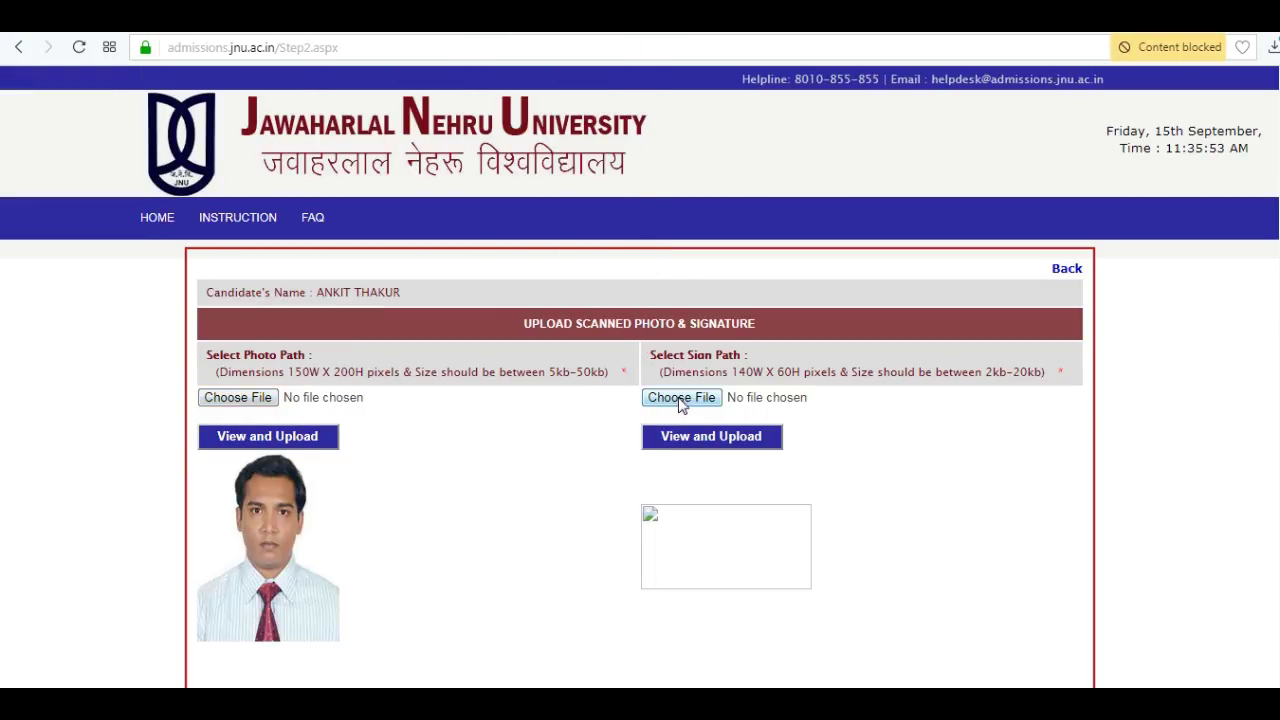
Upload the Signature1 image as the applicant's signature.
left_click(681, 397)
left_click(458, 150)
left_click(479, 425)
left_click(695, 447)
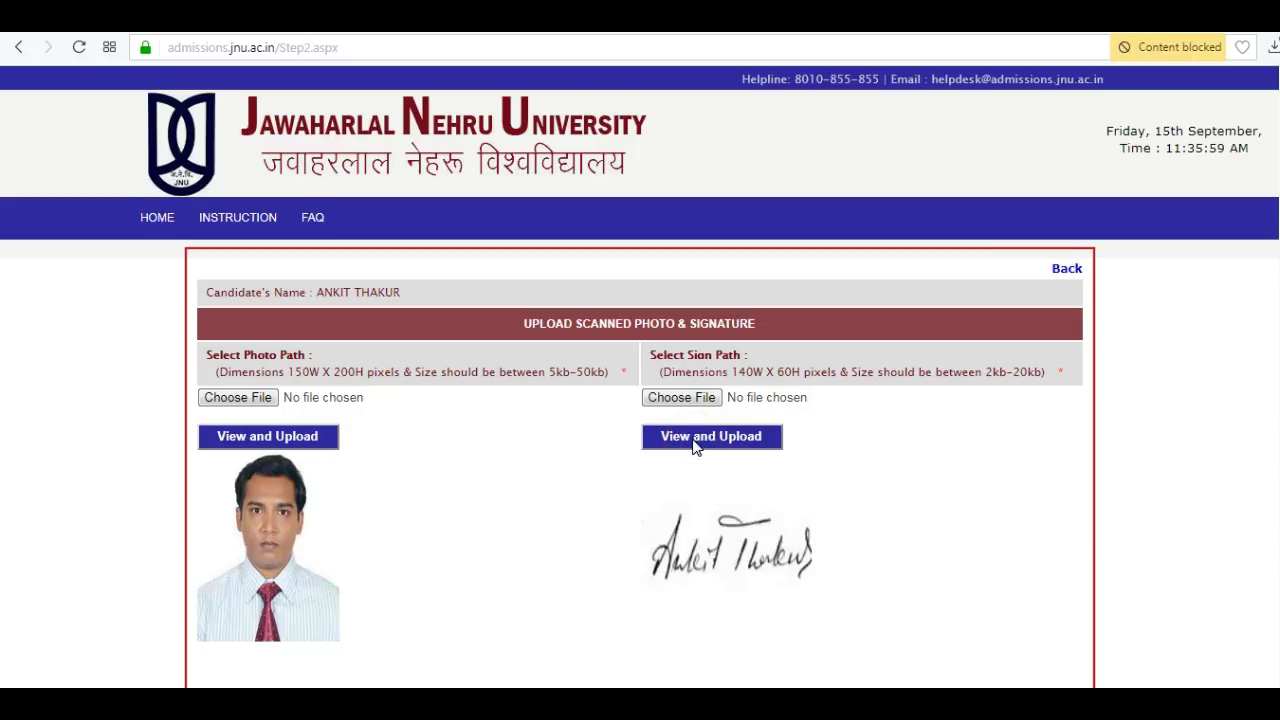
Acknowledge the fee-deposit notice and begin online payment of the 472.00 application fee.
scroll(620, 500, "down", 3)
left_click(622, 562)
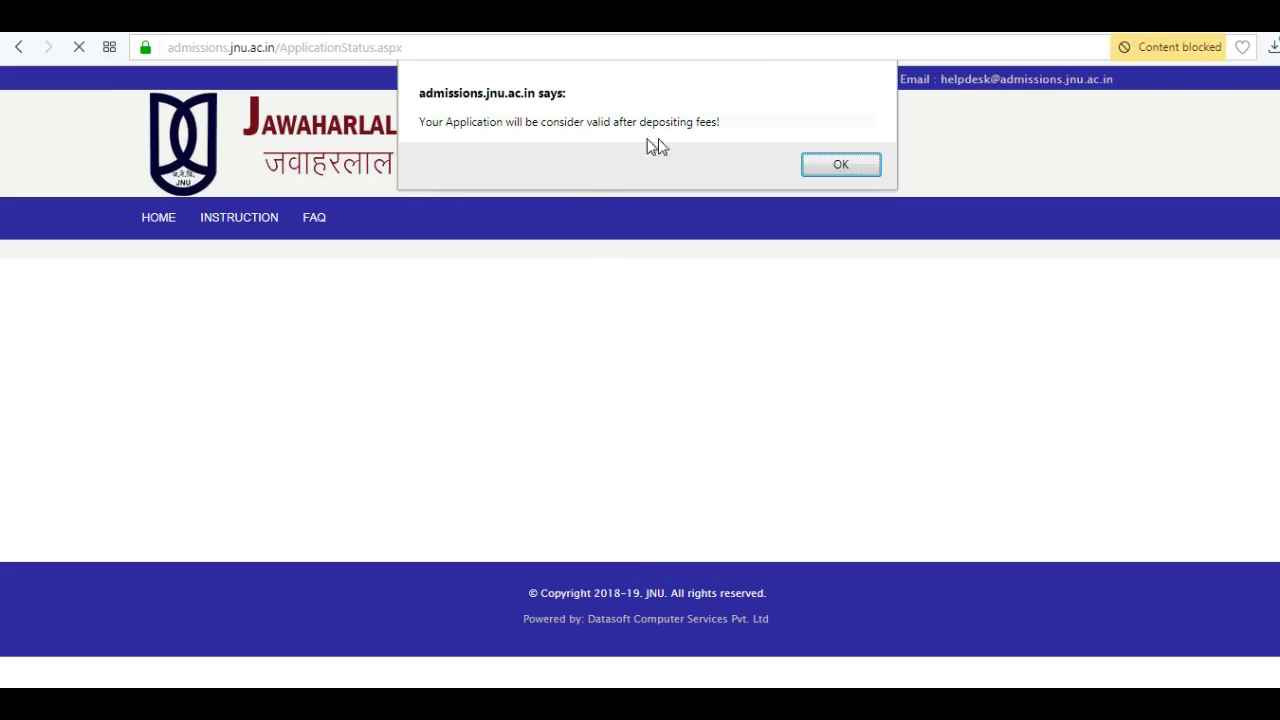
left_click(841, 165)
scroll(3, 400, "down", 2)
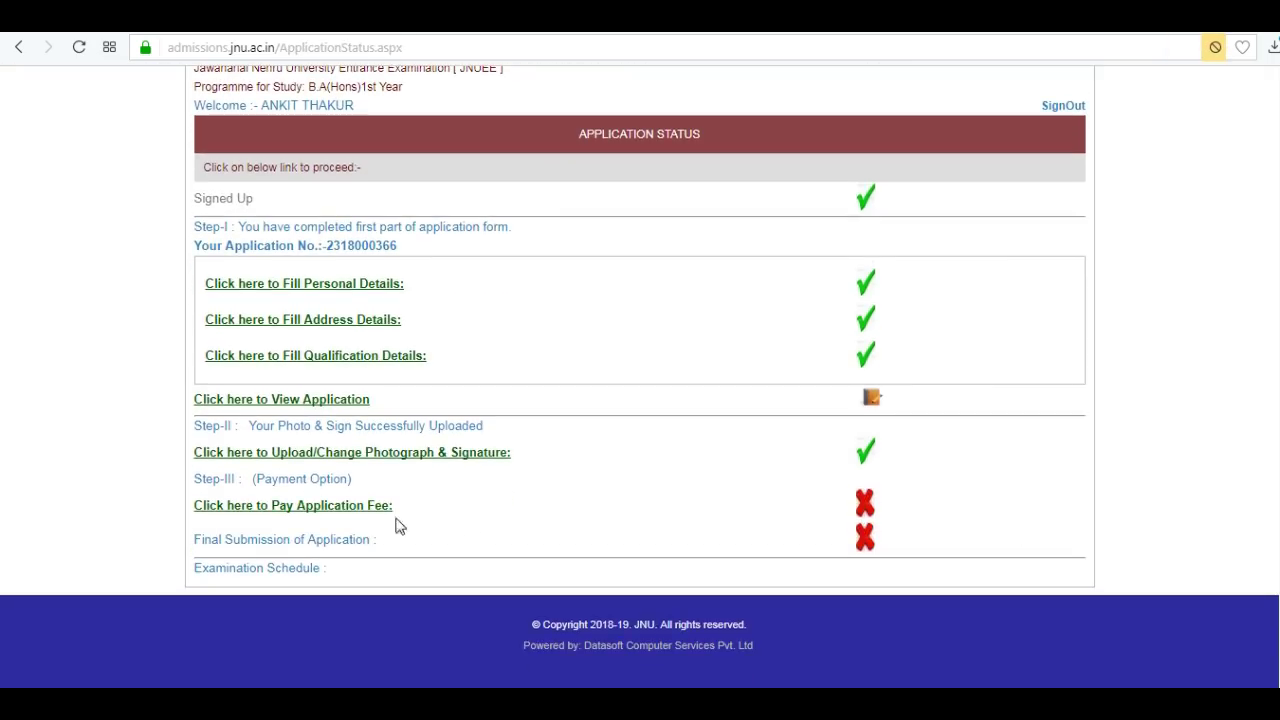
left_click(343, 507)
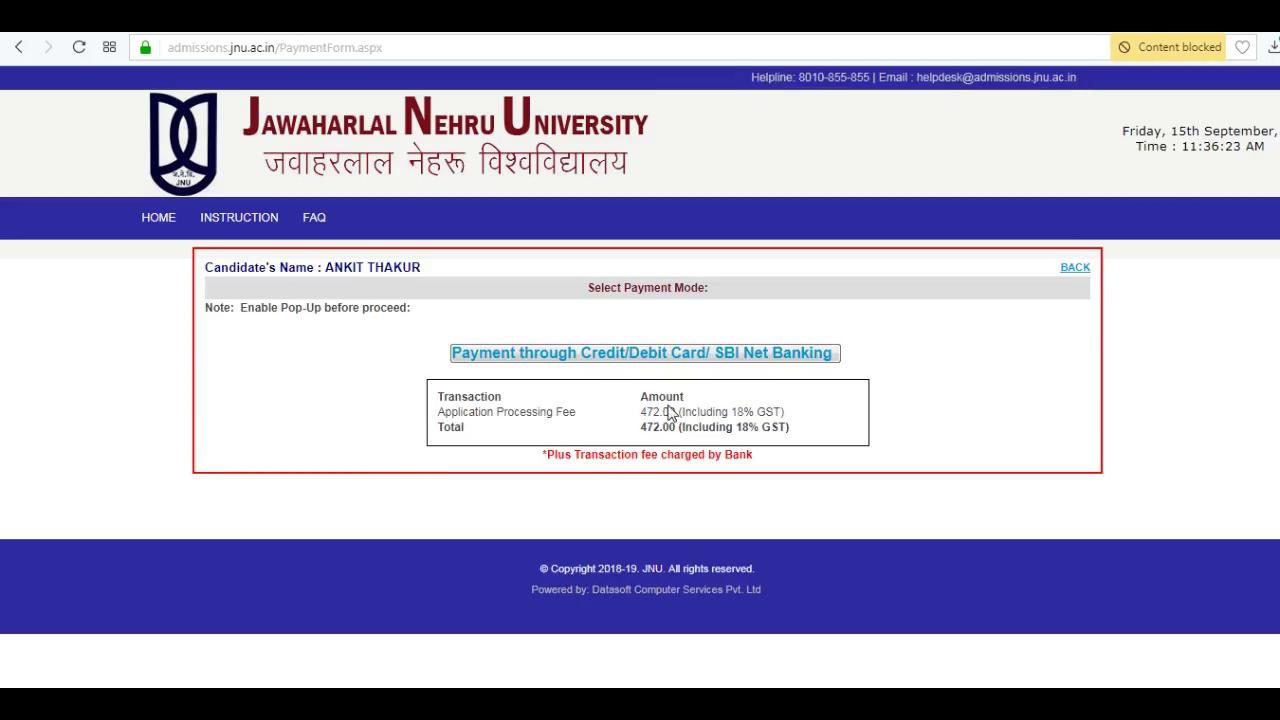
left_click(659, 360)
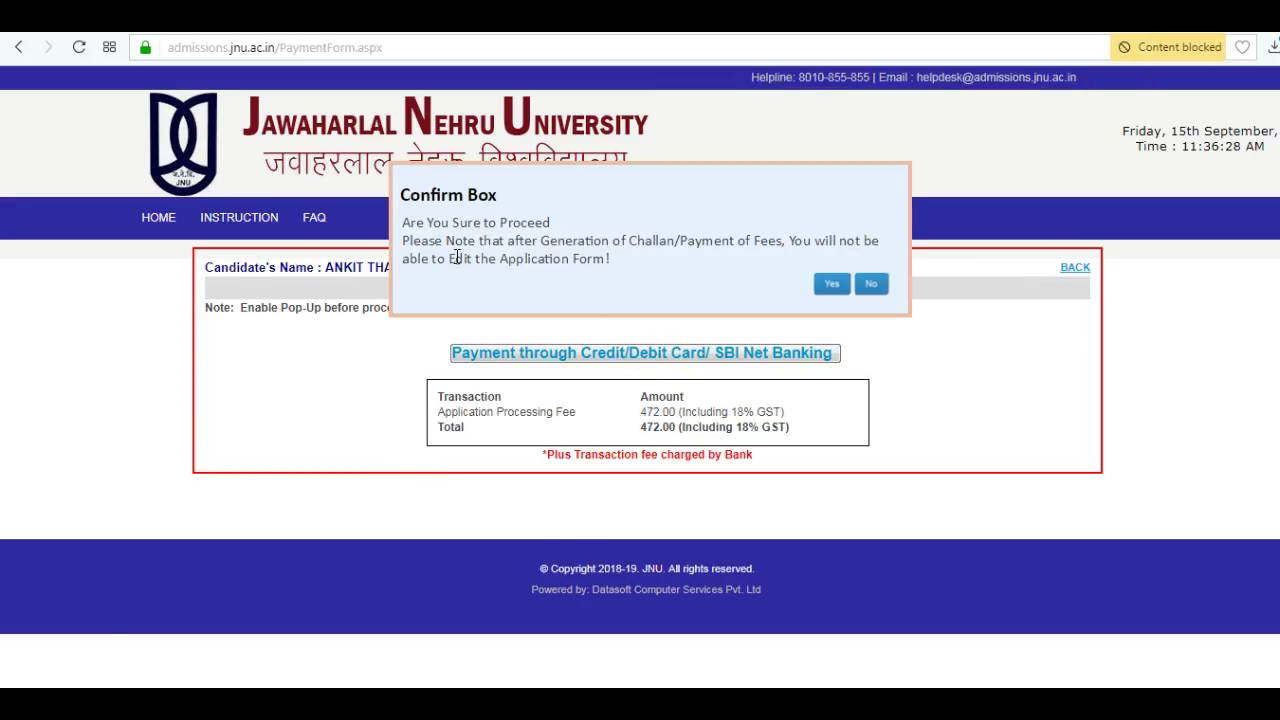